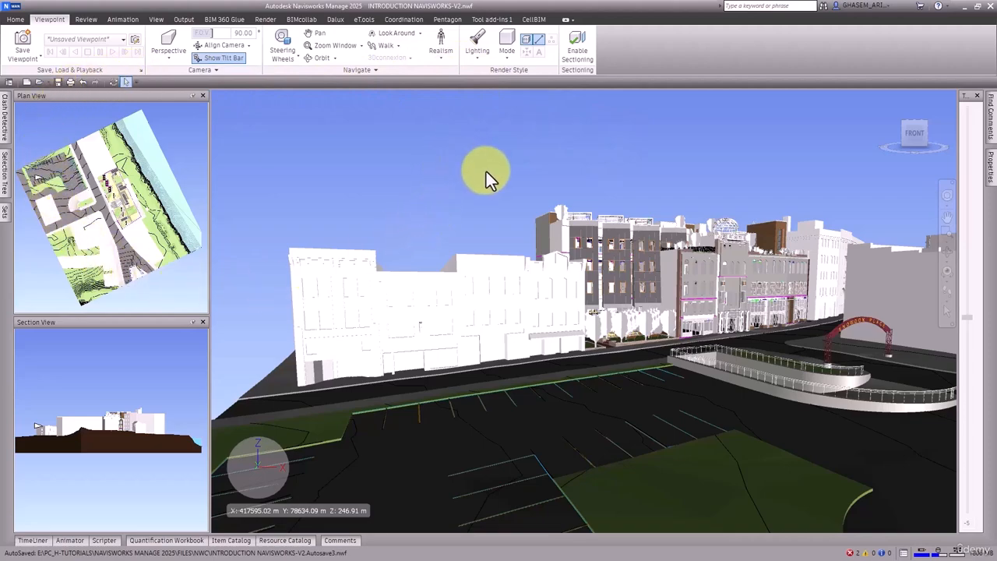
pyautogui.keyDown('shift'); pyautogui.moveTo(487, 168); pyautogui.dragTo(527, 171, button='middle'); pyautogui.keyUp('shift')
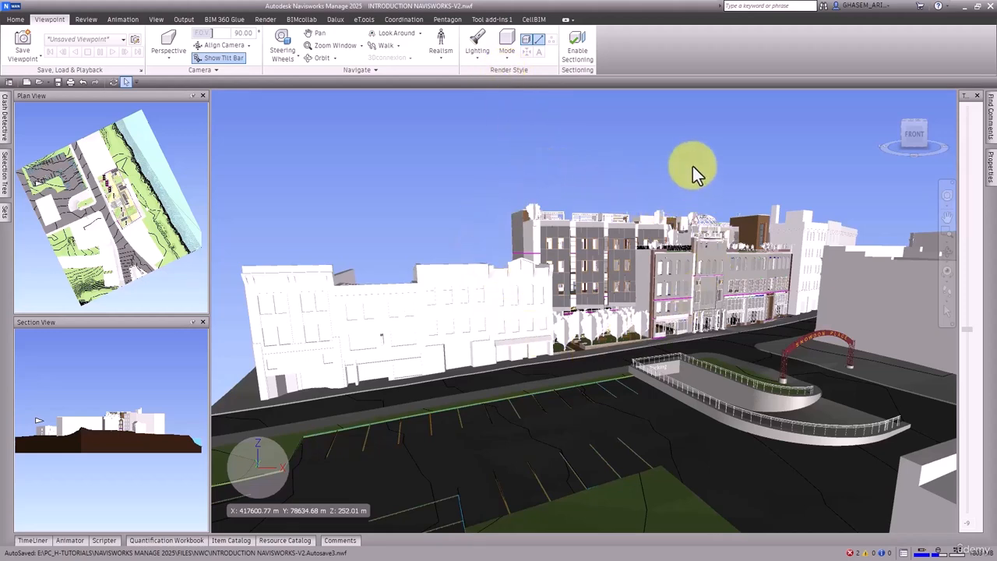
pyautogui.click(504, 58)
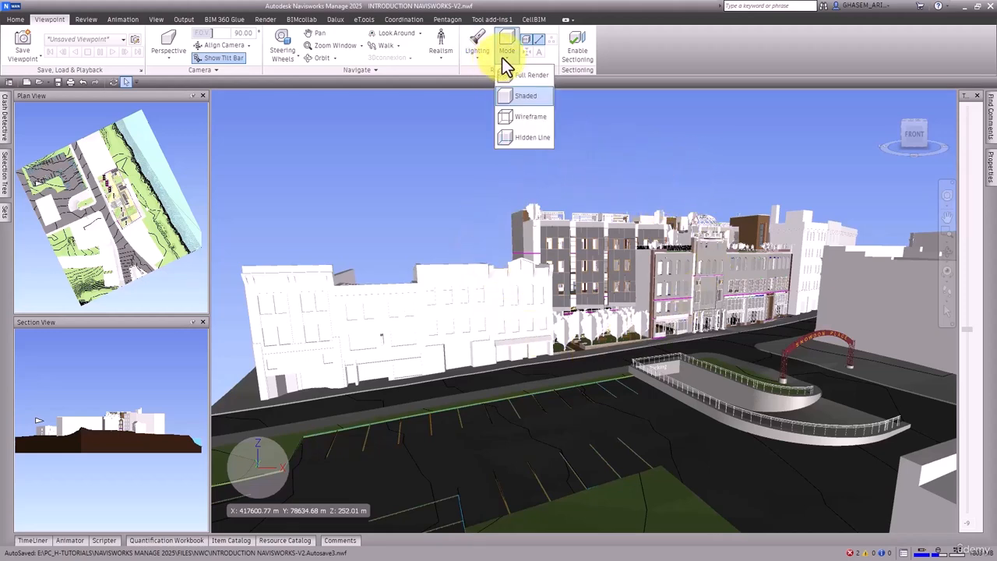
pyautogui.click(506, 57)
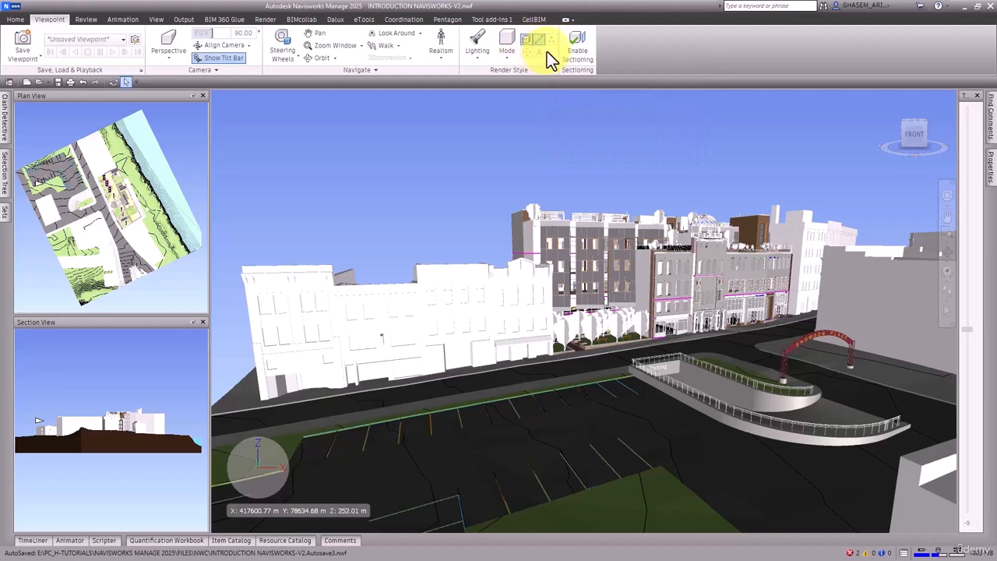
# - Turn the display of surfaces and lines off and back on to compare their effect on the model
pyautogui.moveTo(723, 223)
pyautogui.mouseDown()
pyautogui.moveTo(699, 226)
pyautogui.moveTo(708, 236)
pyautogui.moveTo(727, 234)
pyautogui.mouseUp()
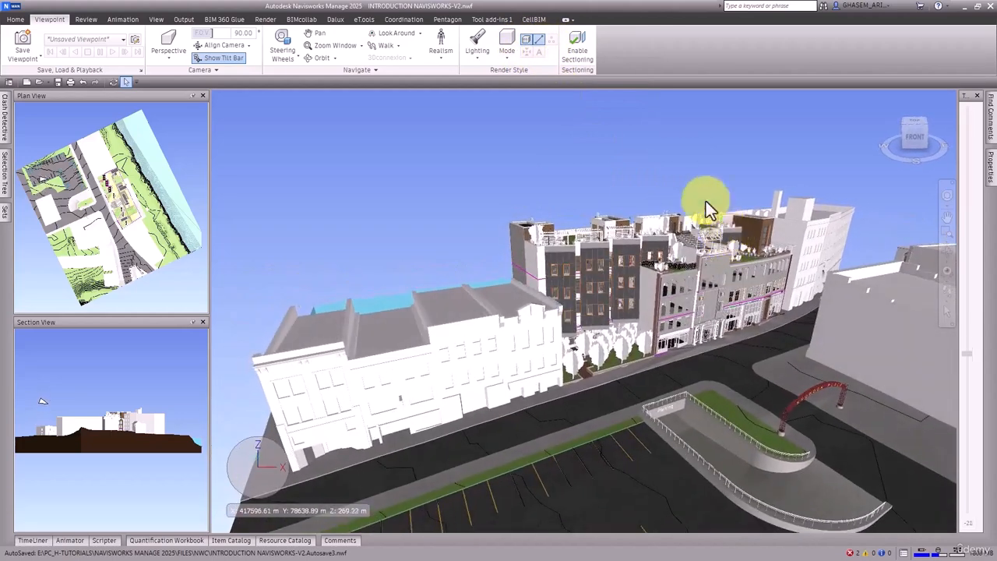
pyautogui.keyDown('shift'); pyautogui.moveTo(672, 194); pyautogui.dragTo(674, 162, button='middle'); pyautogui.keyUp('shift')
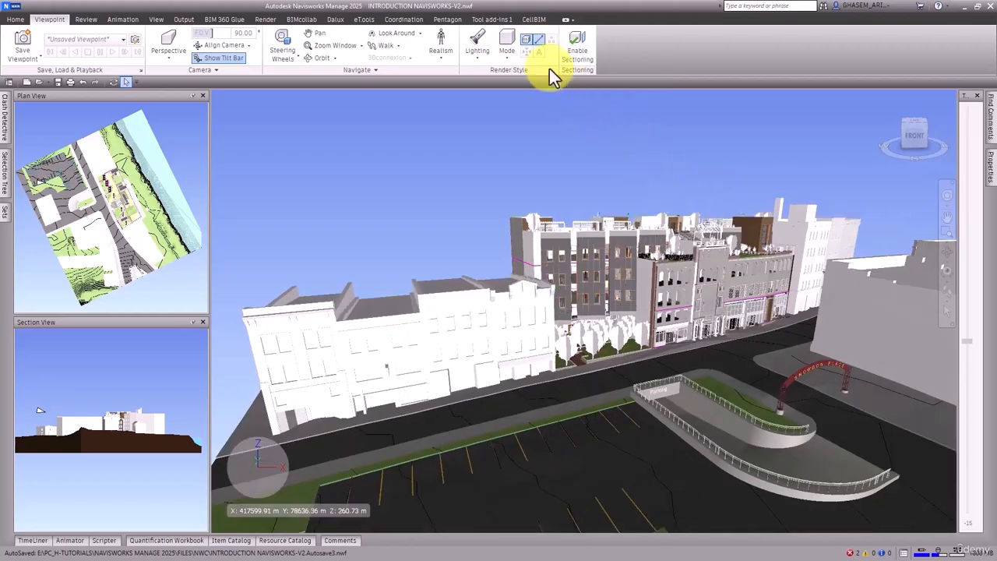
pyautogui.click(530, 43)
pyautogui.moveTo(746, 262)
pyautogui.mouseDown()
pyautogui.moveTo(708, 289)
pyautogui.moveTo(767, 295)
pyautogui.moveTo(475, 356)
pyautogui.moveTo(601, 312)
pyautogui.moveTo(688, 298)
pyautogui.moveTo(661, 310)
pyautogui.moveTo(583, 231)
pyautogui.mouseUp()
pyautogui.click(528, 45)
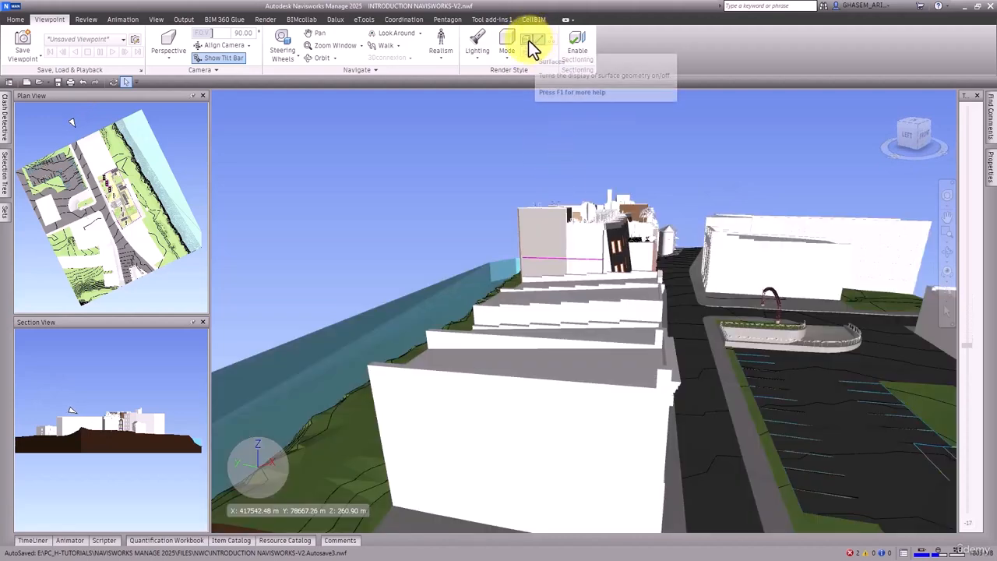
pyautogui.moveTo(573, 232); pyautogui.dragTo(640, 234)
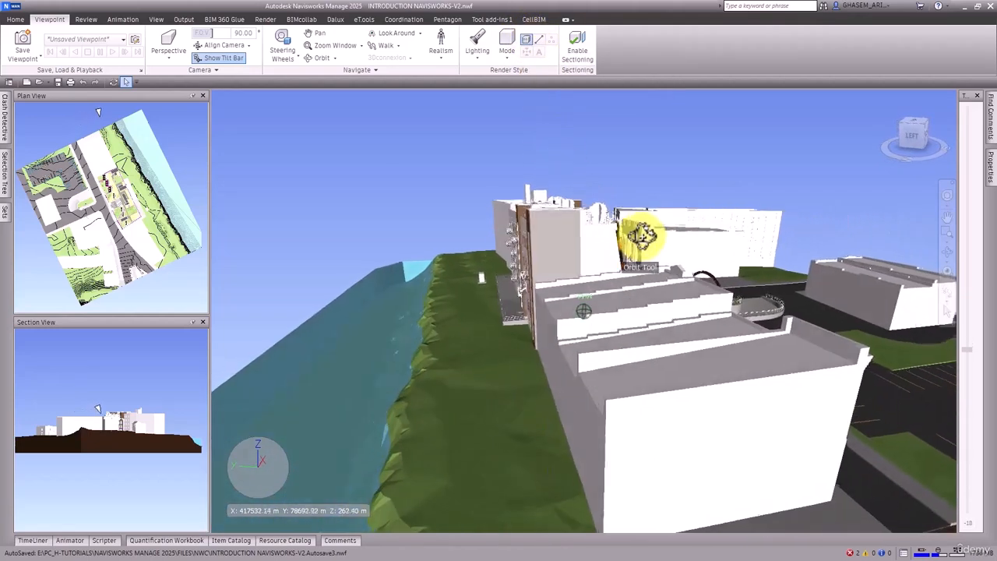
pyautogui.click(526, 43)
pyautogui.click(526, 43)
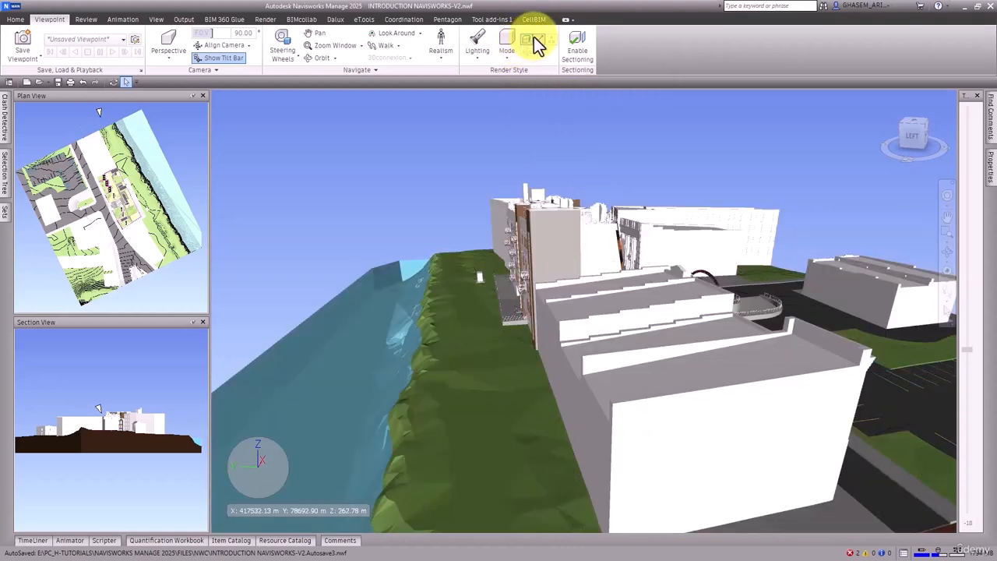
pyautogui.click(535, 39)
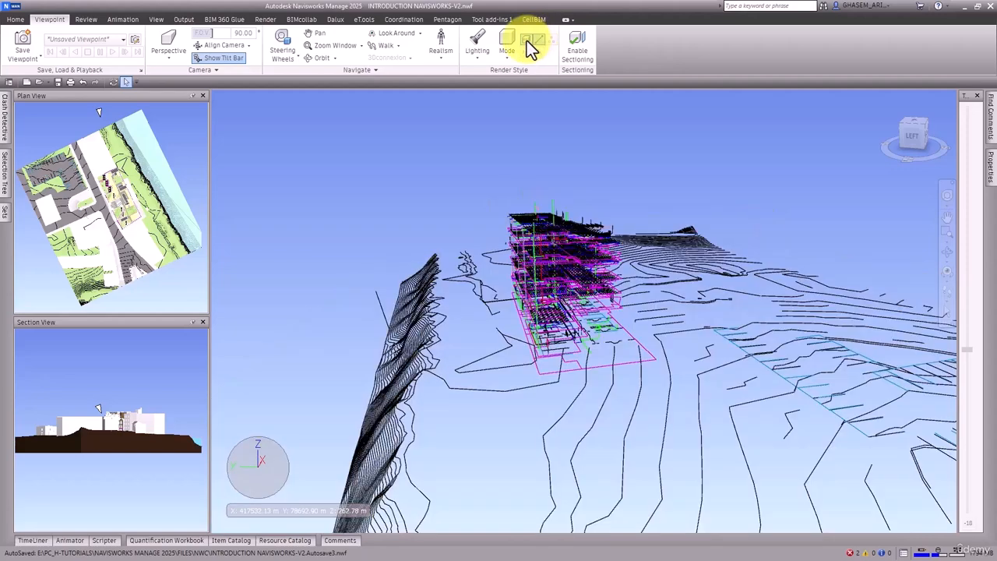
pyautogui.click(535, 39)
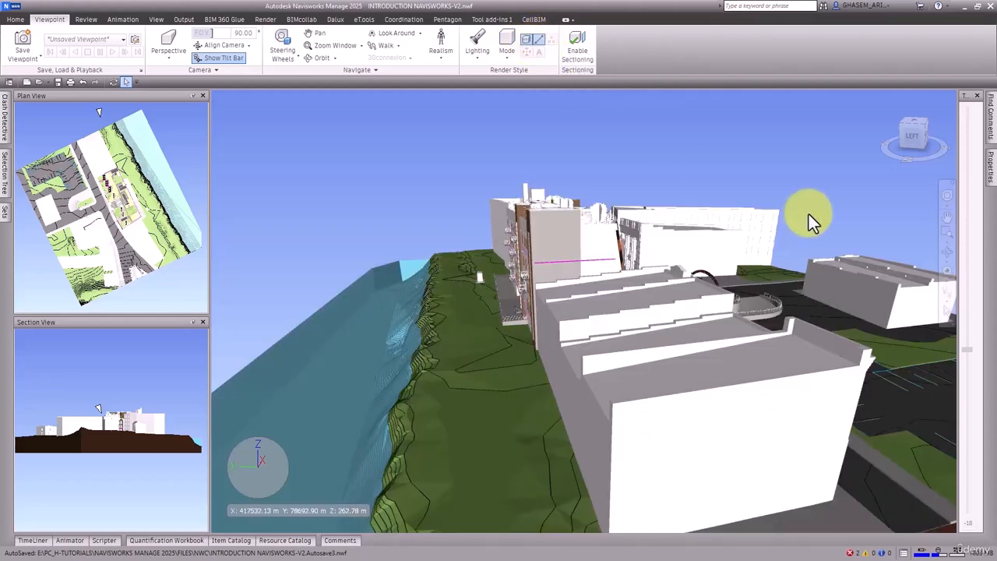
# - Set the scene's lighting mode to Full Lights and view the street-front buildings from the front
pyautogui.keyDown('shift'); pyautogui.moveTo(806, 215); pyautogui.dragTo(668, 212, button='middle'); pyautogui.keyUp('shift')
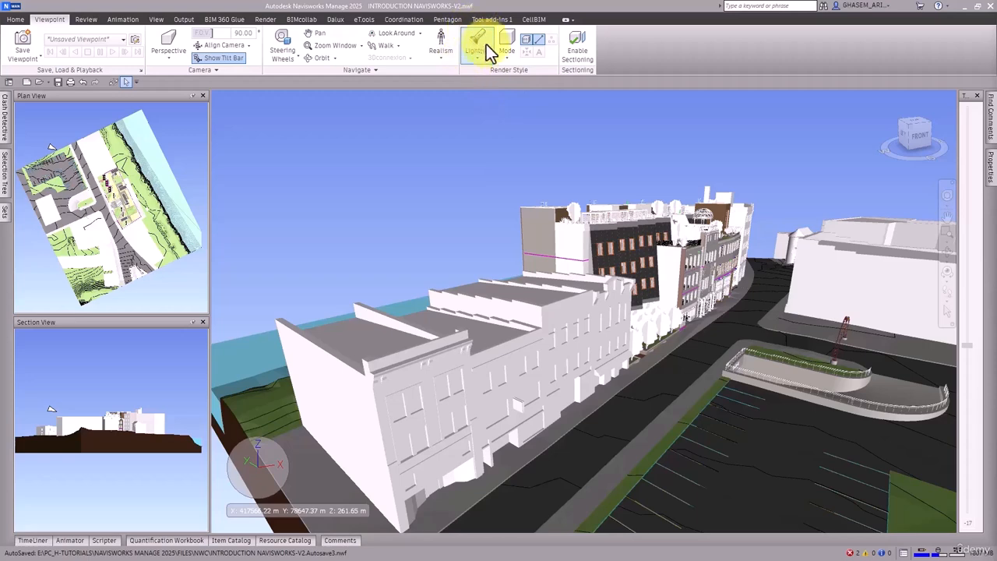
pyautogui.click(482, 63)
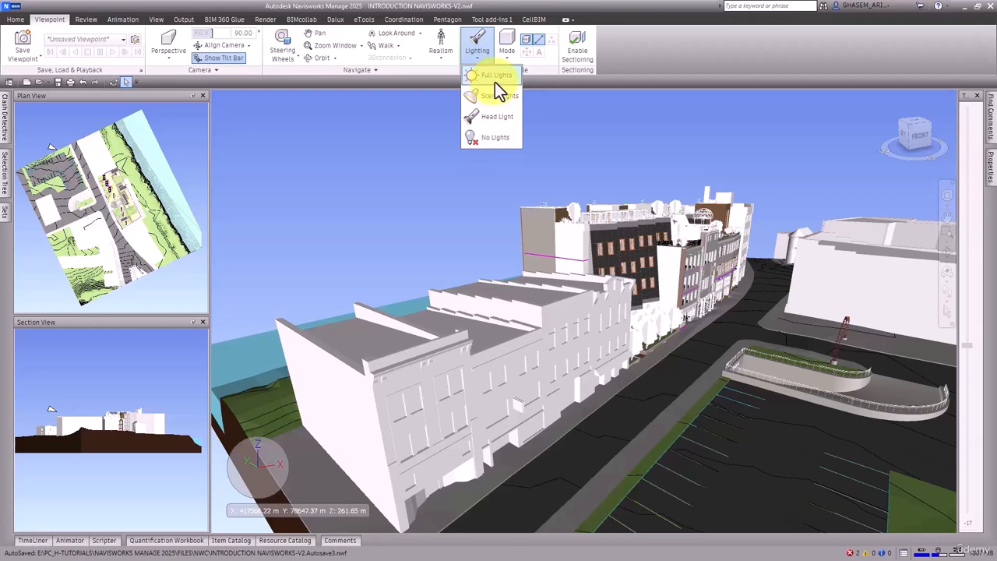
pyautogui.click(496, 77)
pyautogui.moveTo(645, 191)
pyautogui.keyDown('shift'); pyautogui.mouseDown(button='middle')
pyautogui.moveTo(693, 203)
pyautogui.moveTo(637, 200)
pyautogui.moveTo(652, 194)
pyautogui.mouseUp(button='middle'); pyautogui.keyUp('shift')
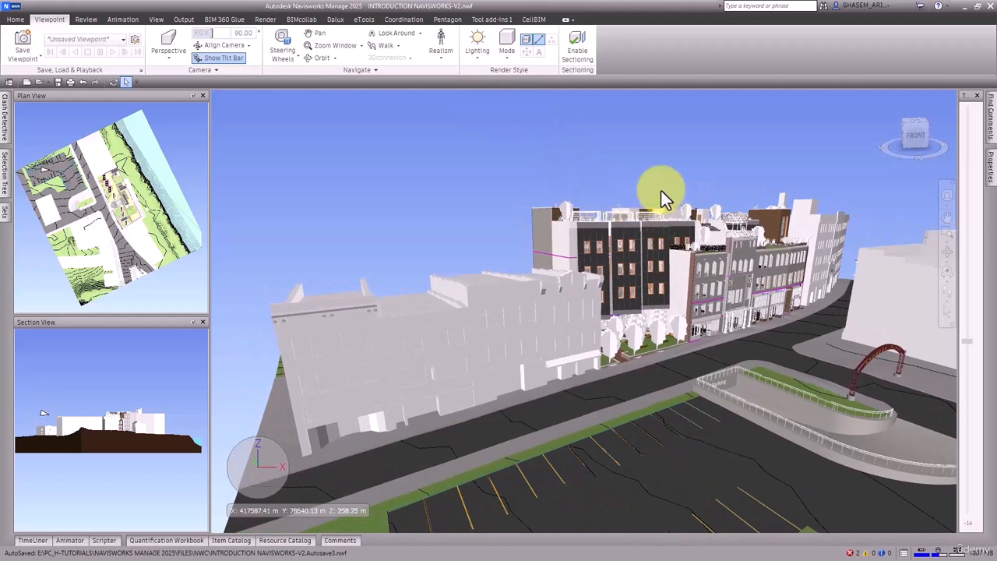
# - Open the Autodesk Rendering window and place a point light on the street in front of the buildings
pyautogui.click(157, 20)
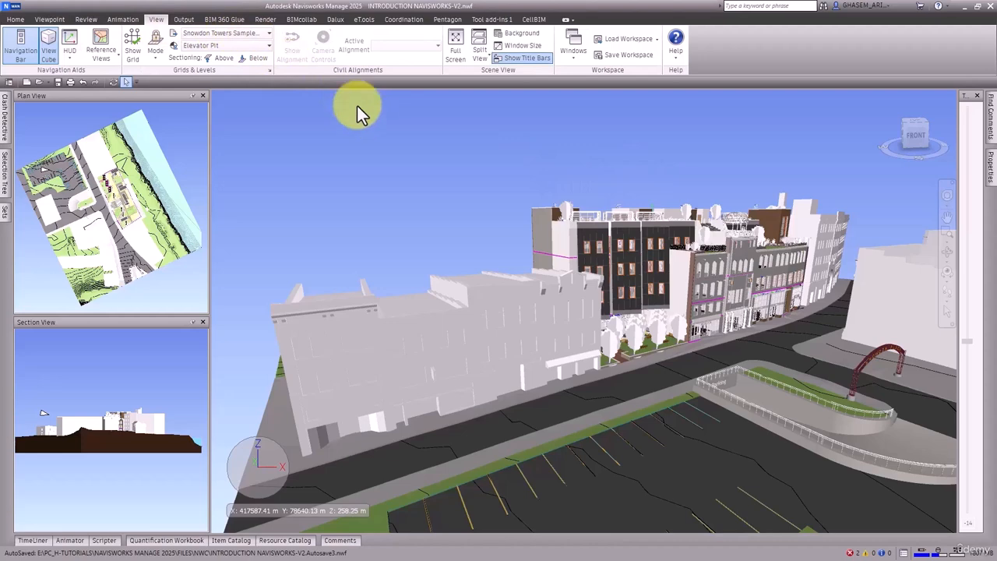
pyautogui.click(265, 20)
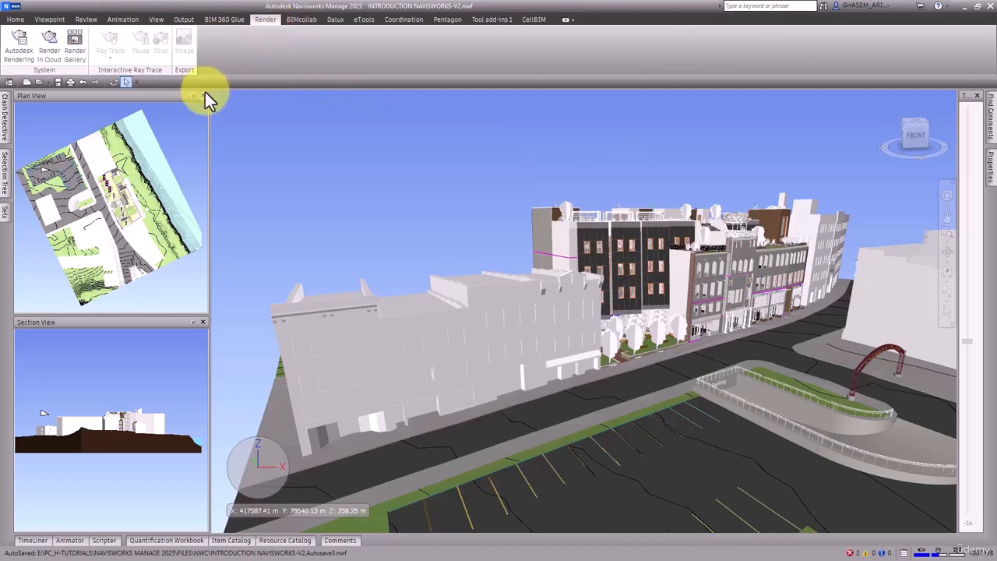
pyautogui.click(33, 67)
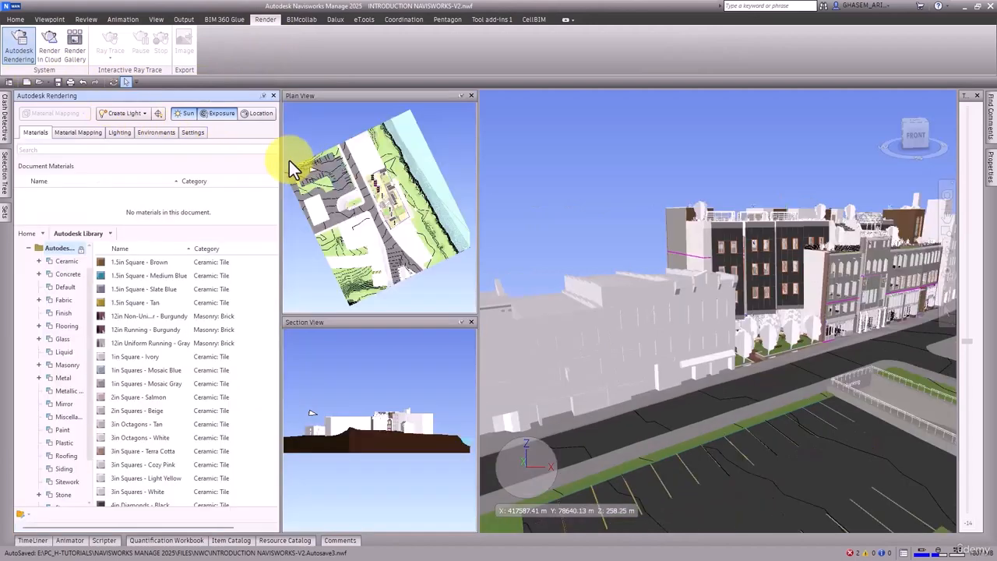
pyautogui.click(140, 119)
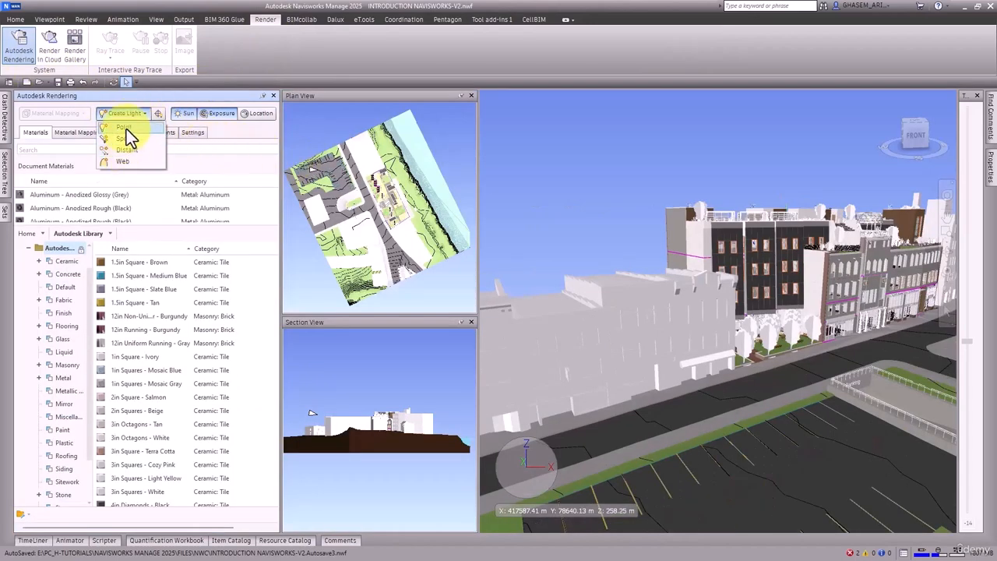
pyautogui.click(127, 149)
pyautogui.click(788, 368)
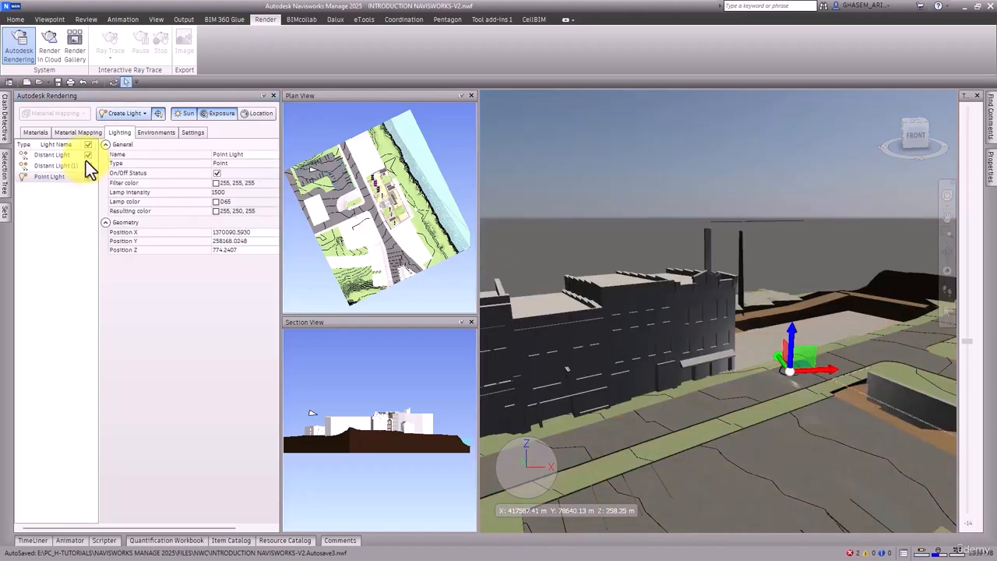
# - Turn the first distant light off and back on to compare its effect on the scene
pyautogui.click(87, 156)
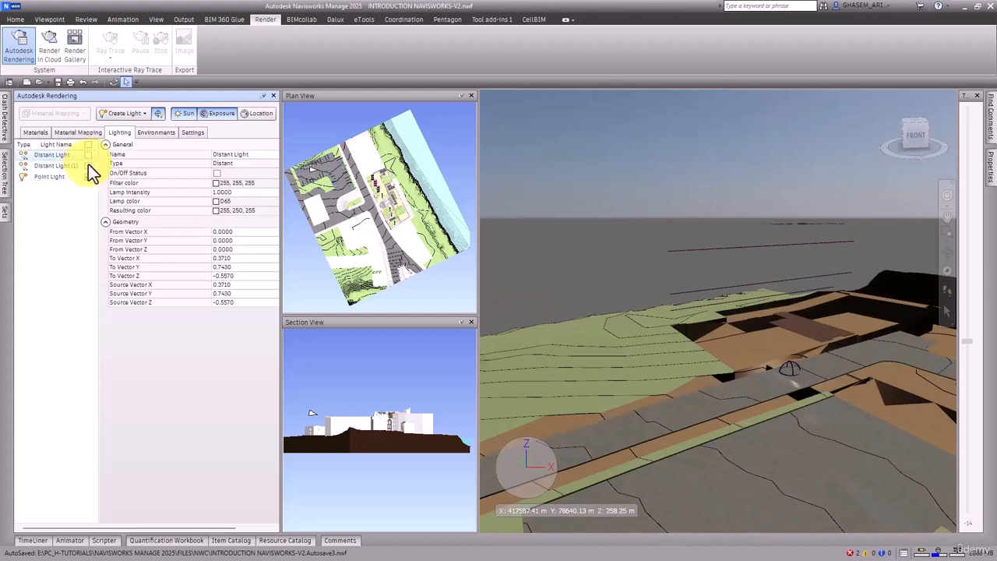
pyautogui.click(87, 155)
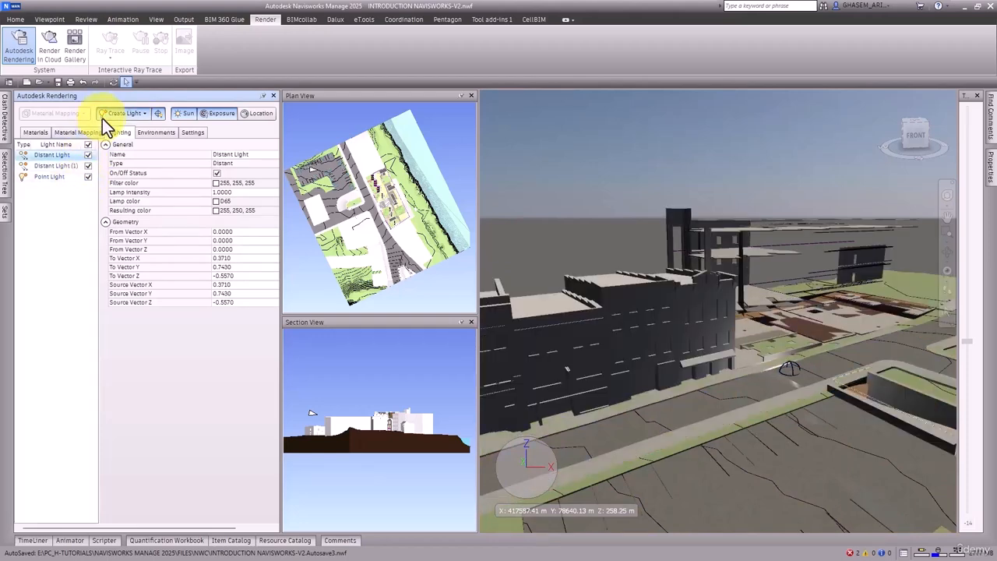
# - Place a second point light farther along the street and close the Autodesk Rendering window
pyautogui.click(123, 116)
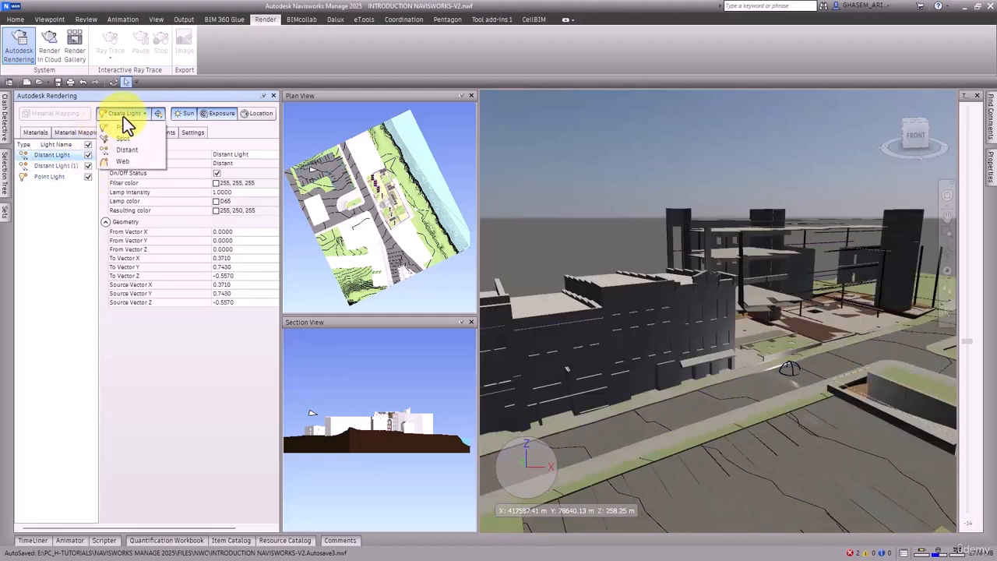
pyautogui.click(846, 348)
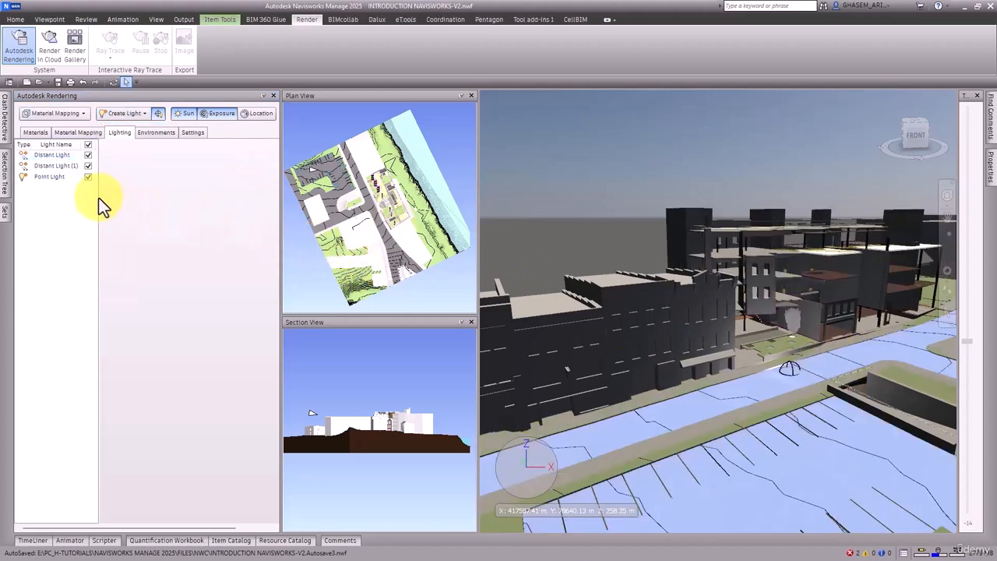
pyautogui.click(110, 114)
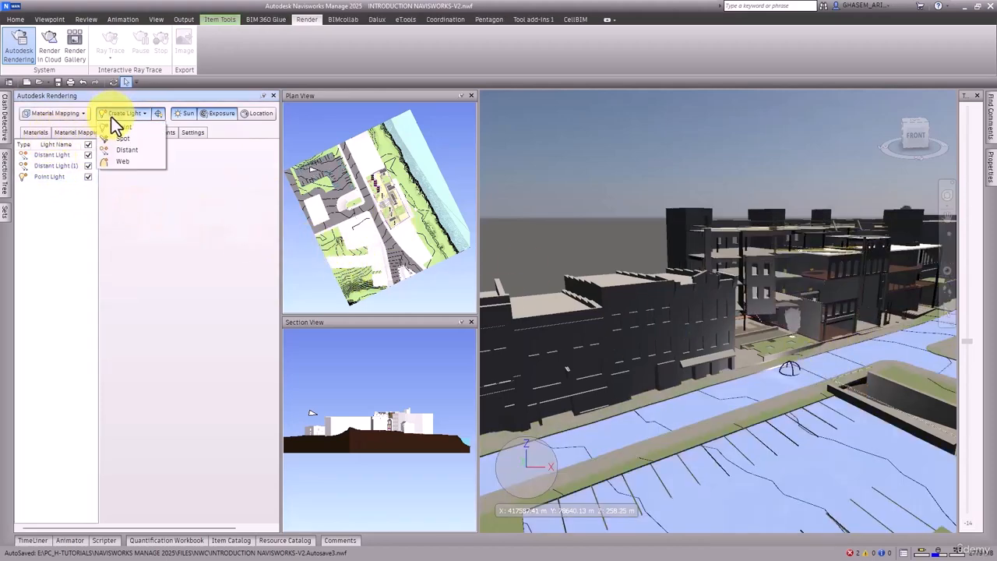
pyautogui.click(121, 128)
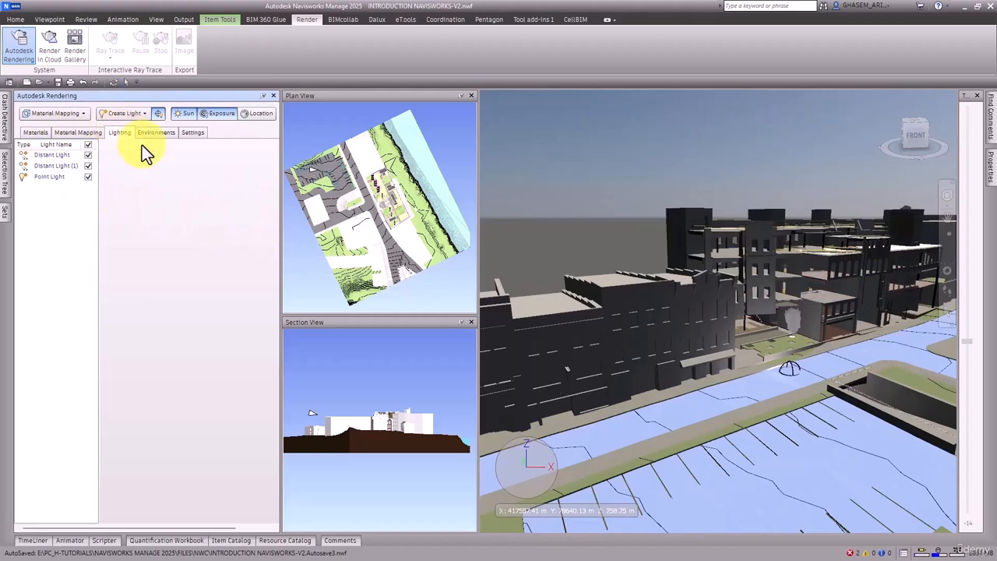
pyautogui.click(863, 341)
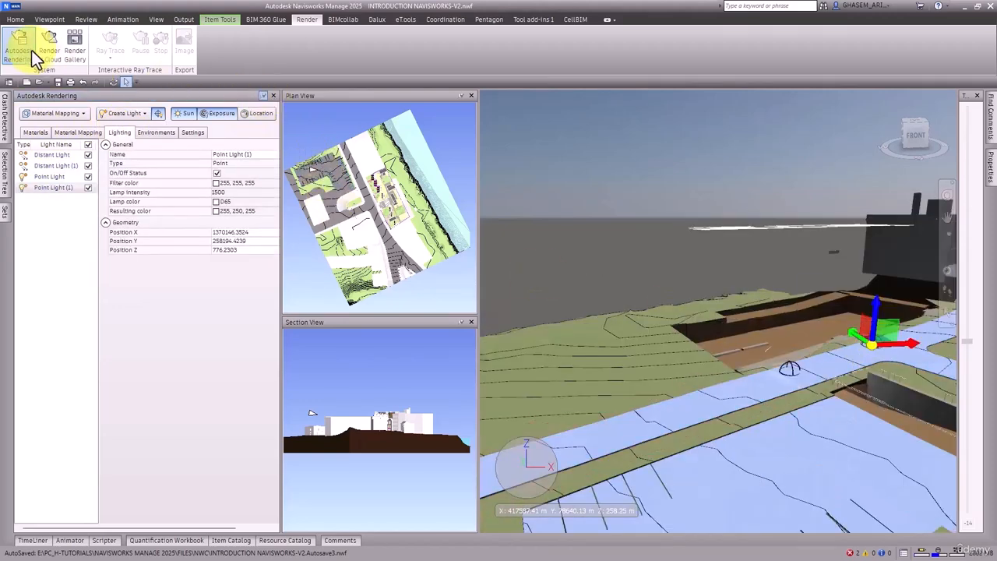
pyautogui.click(32, 51)
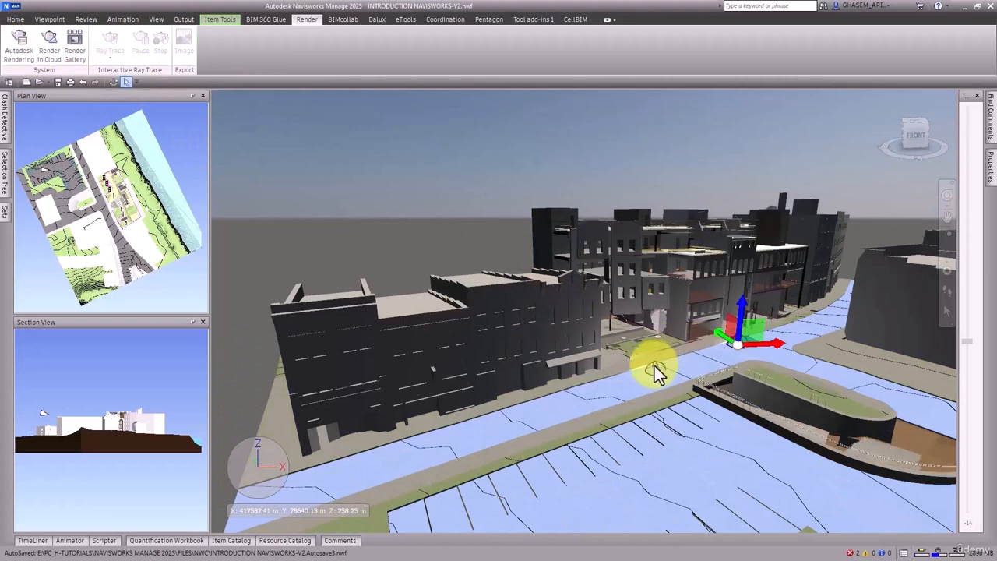
# - Raise both point lights vertically from the street to float in front of the building facades
pyautogui.moveTo(655, 365)
pyautogui.mouseDown(button='middle')
pyautogui.moveTo(674, 379)
pyautogui.moveTo(646, 367)
pyautogui.mouseUp(button='middle')
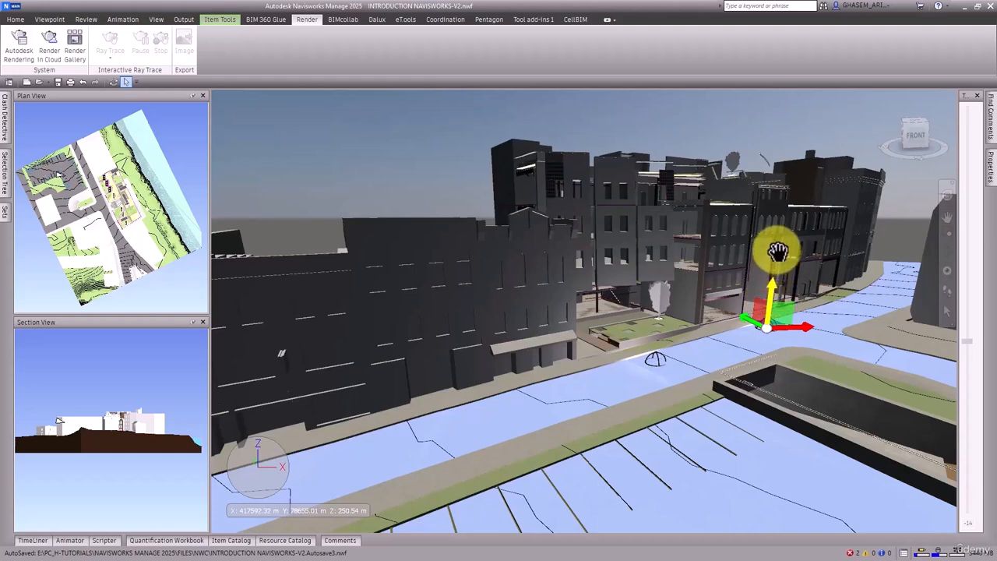
pyautogui.moveTo(778, 251); pyautogui.dragTo(781, 215)
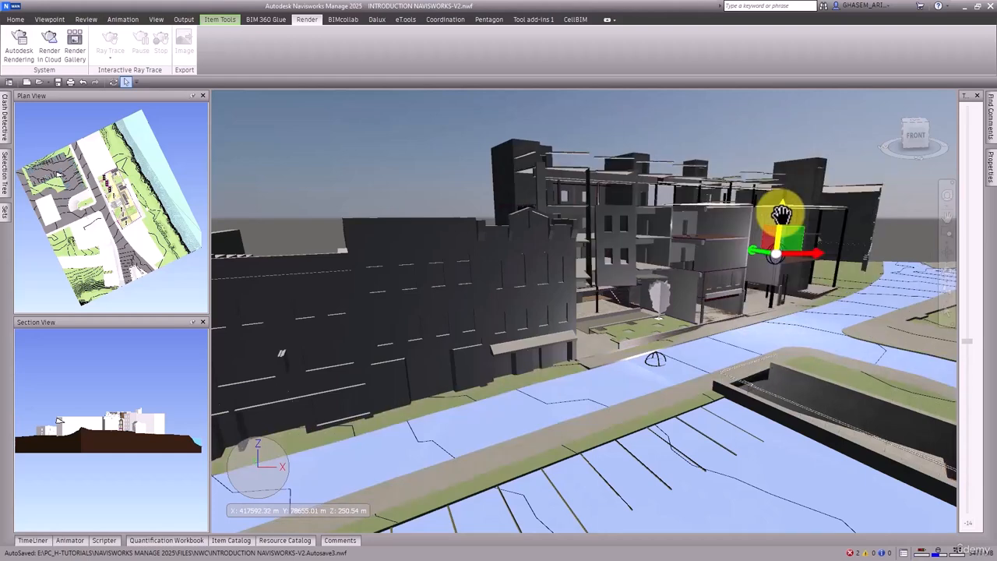
pyautogui.click(656, 357)
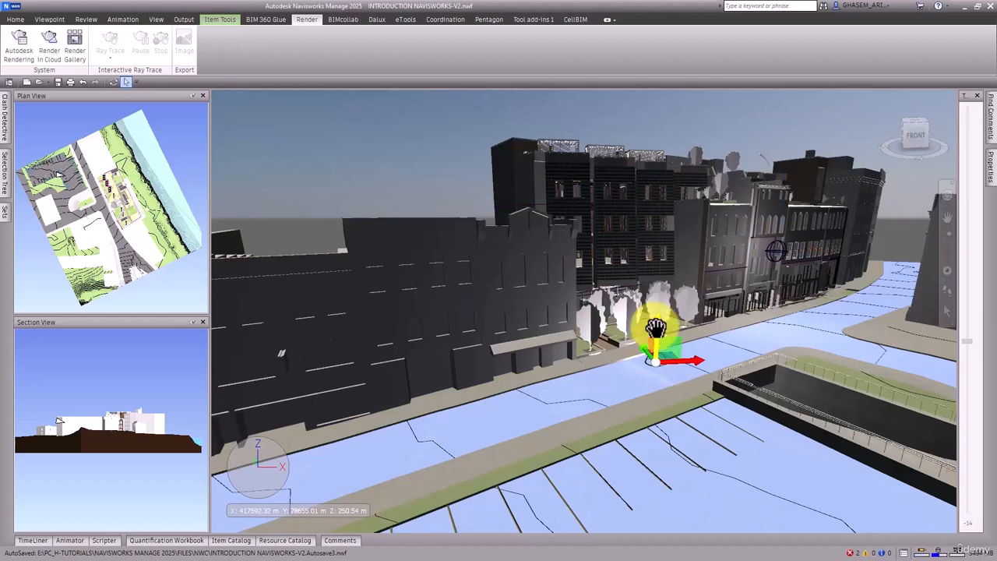
pyautogui.moveTo(655, 329); pyautogui.dragTo(662, 250)
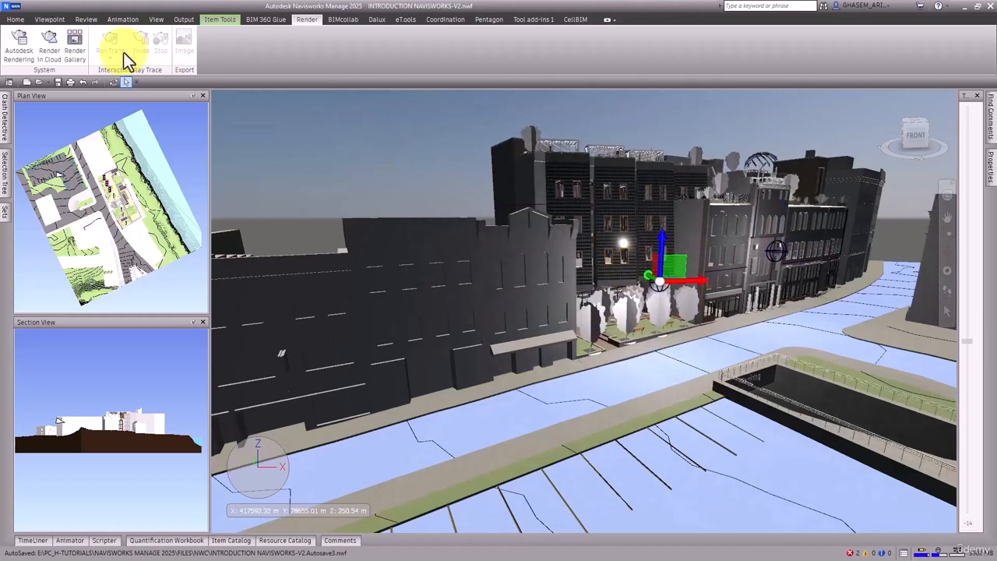
# - Set the viewpoint's render mode to Shaded
pyautogui.click(50, 19)
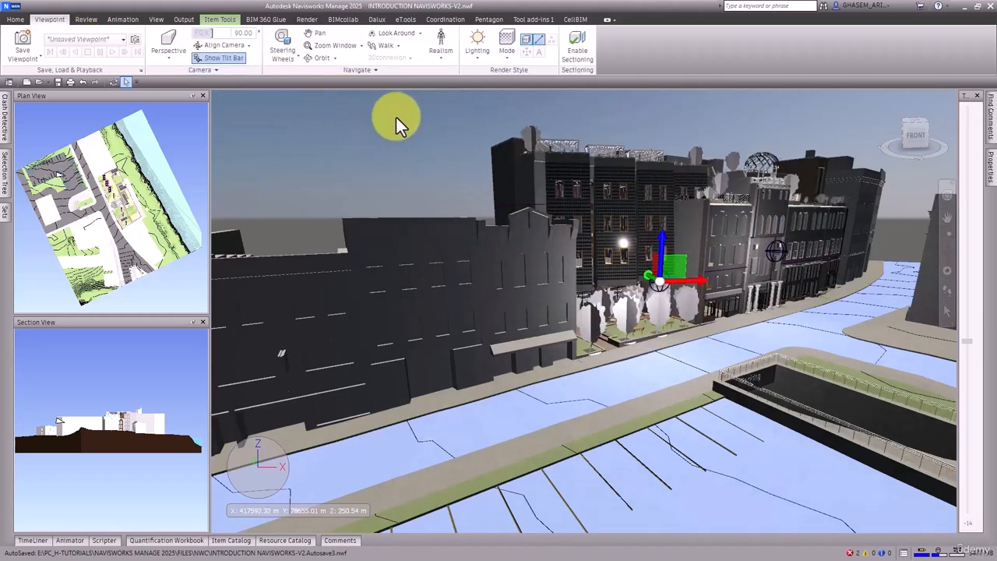
pyautogui.click(493, 53)
pyautogui.click(508, 55)
pyautogui.click(507, 55)
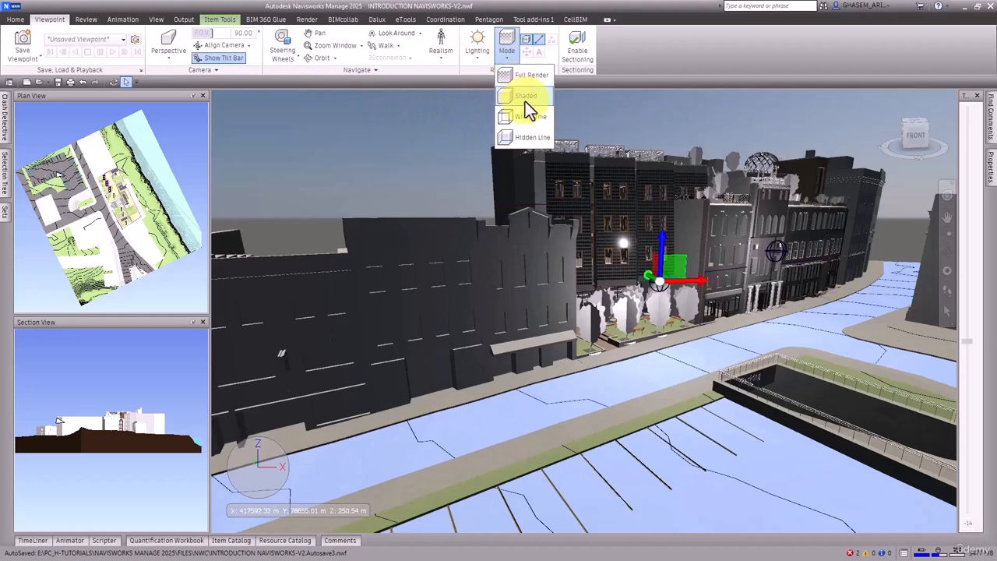
pyautogui.click(525, 100)
# - Apply Full Lights to the shaded model and switch the lighting mode to Scene Lights for comparison
pyautogui.click(478, 52)
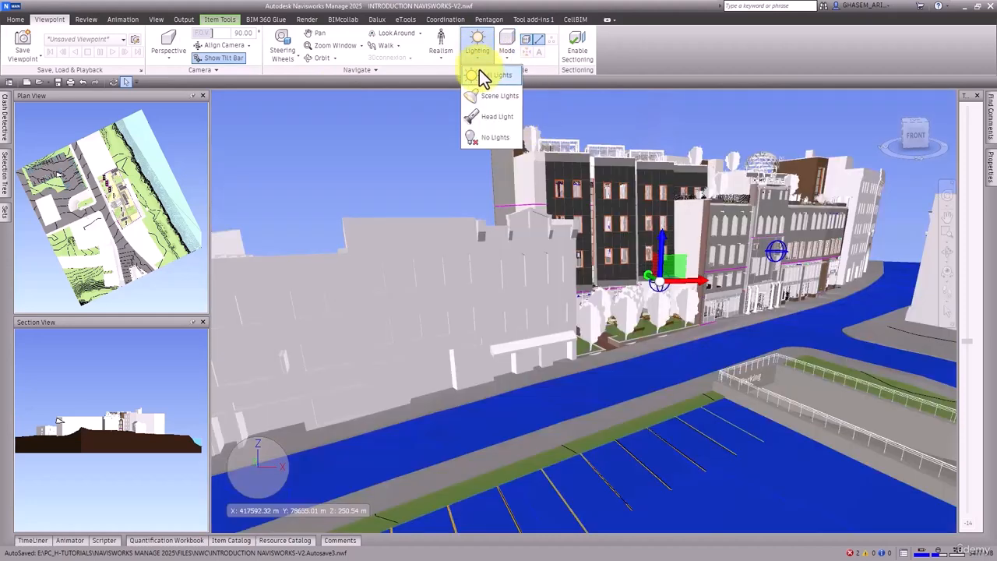
pyautogui.click(485, 84)
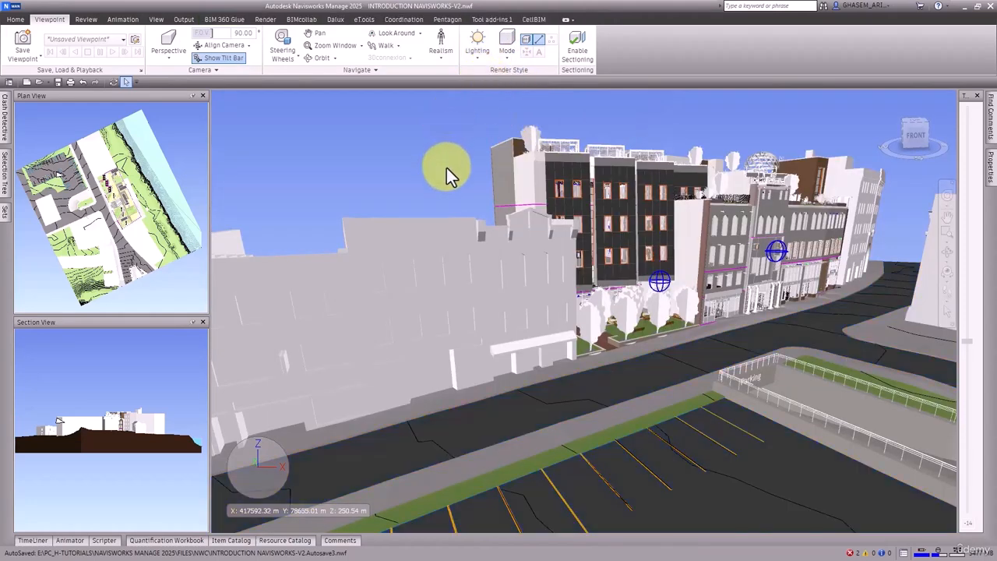
pyautogui.click(479, 58)
pyautogui.click(485, 107)
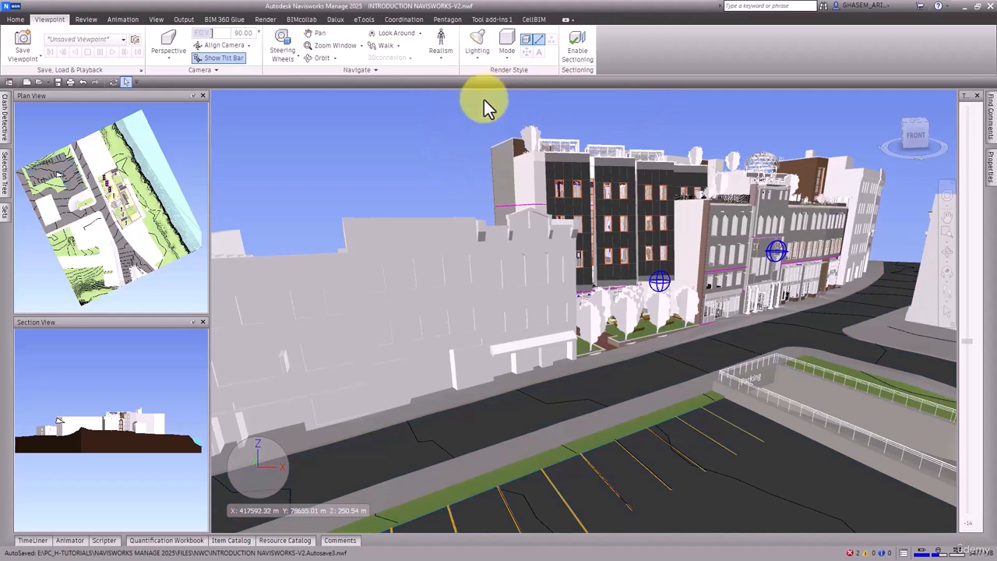
# - Set the viewpoint's render mode to Full Render and its lighting mode to Full Lights
pyautogui.click(506, 48)
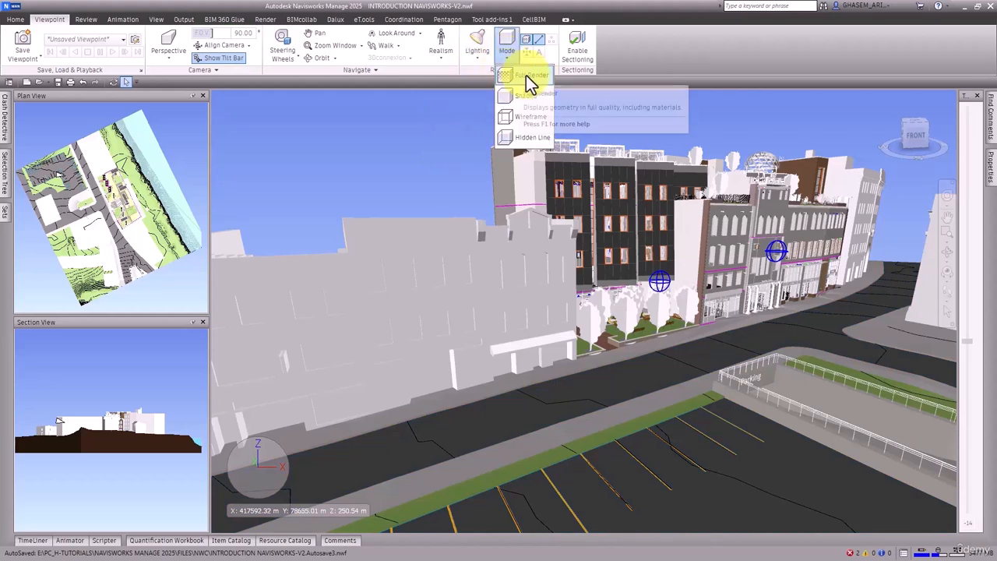
pyautogui.click(527, 76)
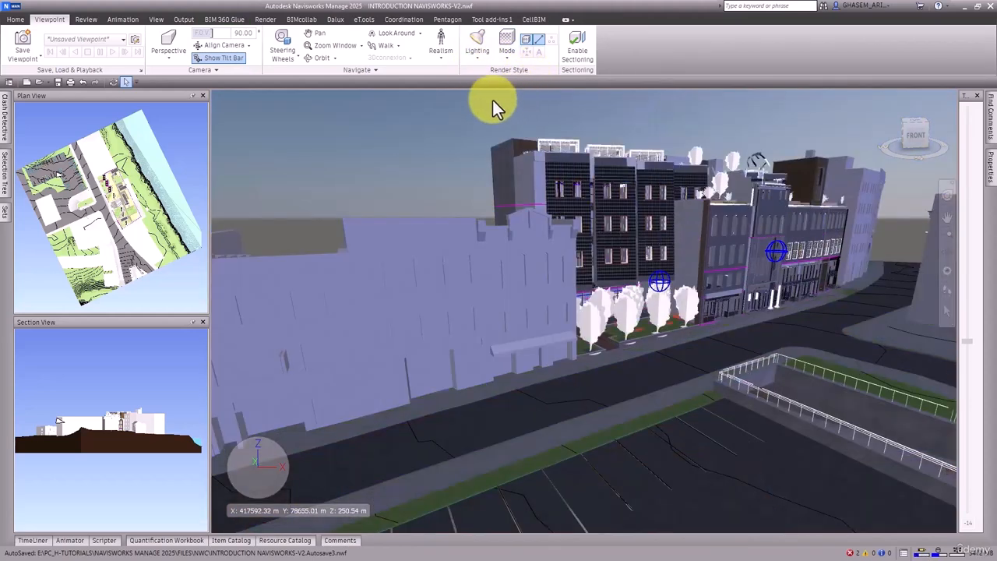
pyautogui.click(477, 56)
pyautogui.click(485, 94)
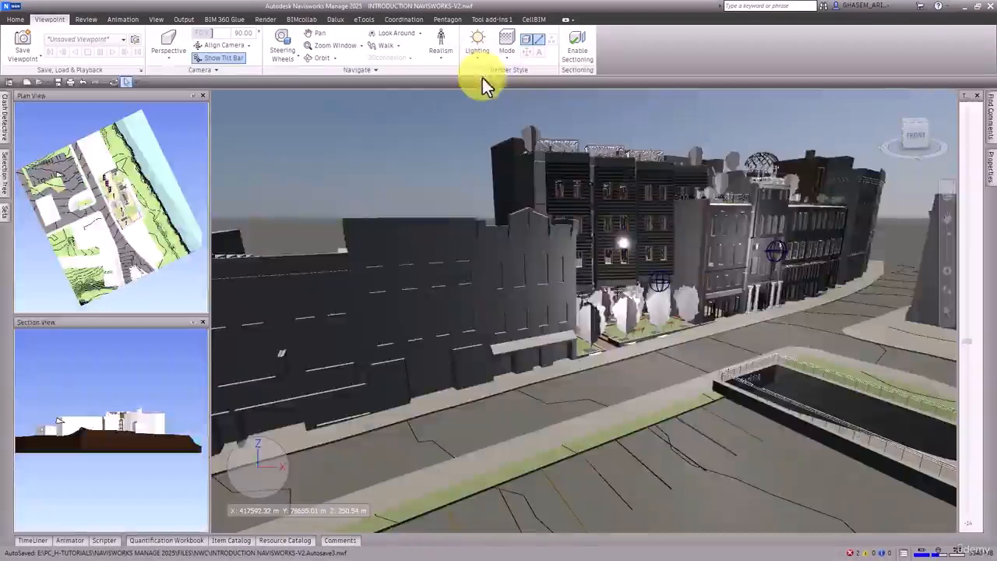
# - Switch the fully rendered view's lighting mode to Scene Lights
pyautogui.click(480, 59)
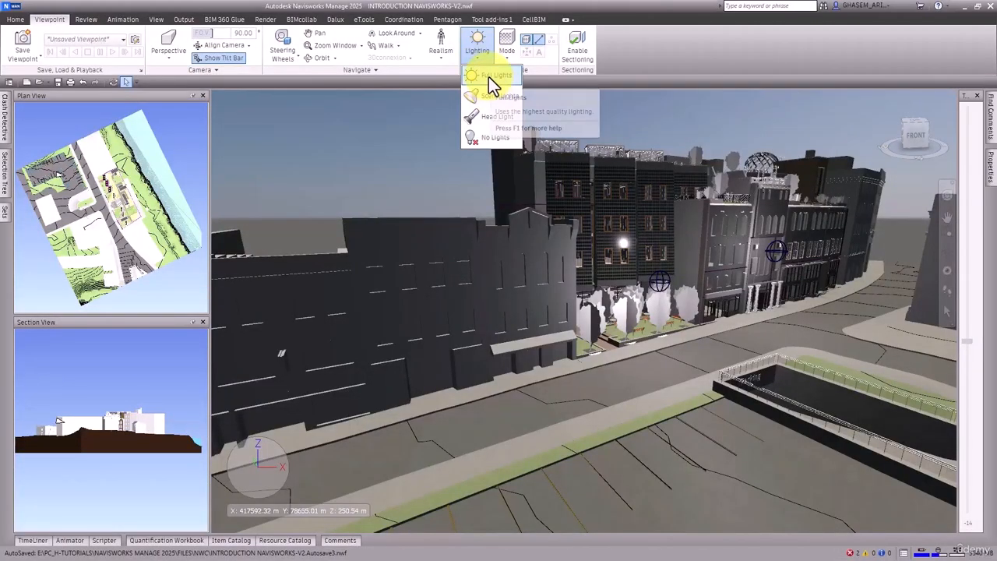
pyautogui.click(412, 81)
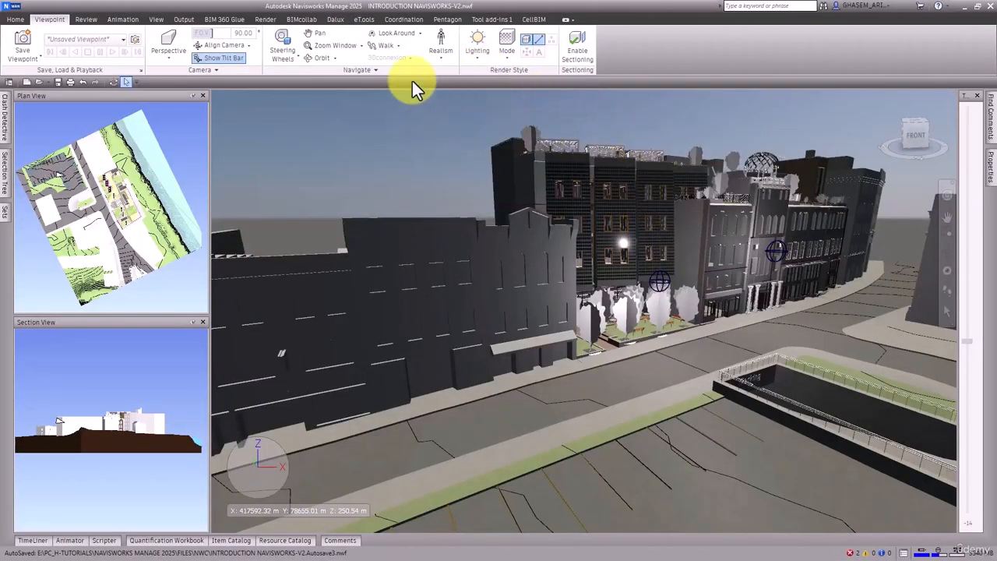
pyautogui.click(478, 58)
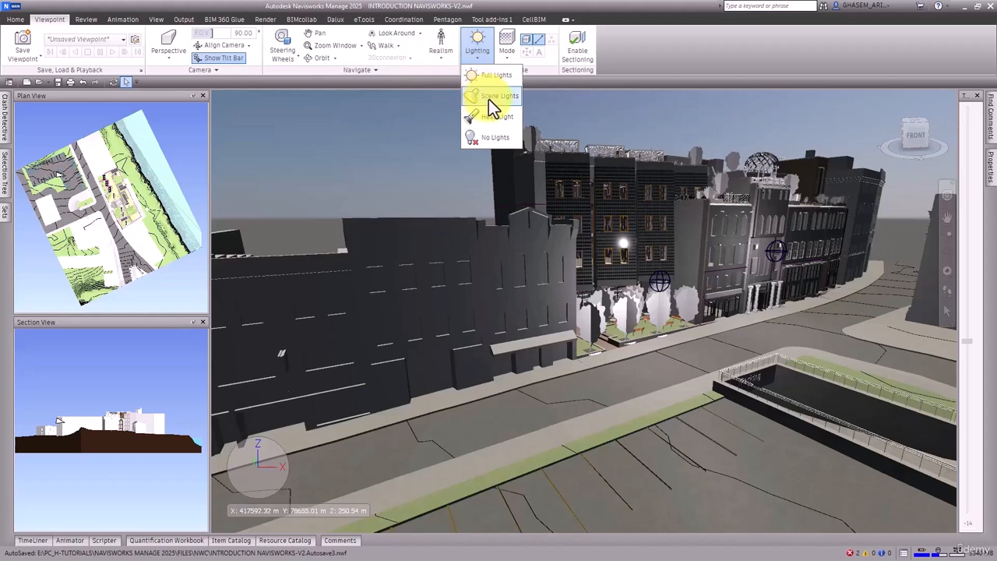
pyautogui.click(492, 95)
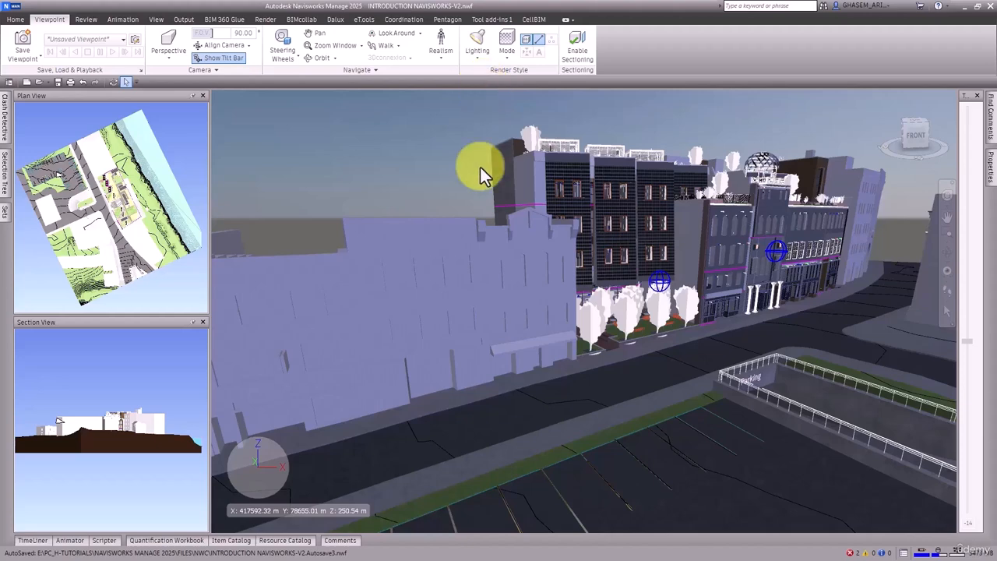
# - Open the Autodesk Rendering window and display the properties of Distant Light (1) in the scene's light list
pyautogui.click(87, 19)
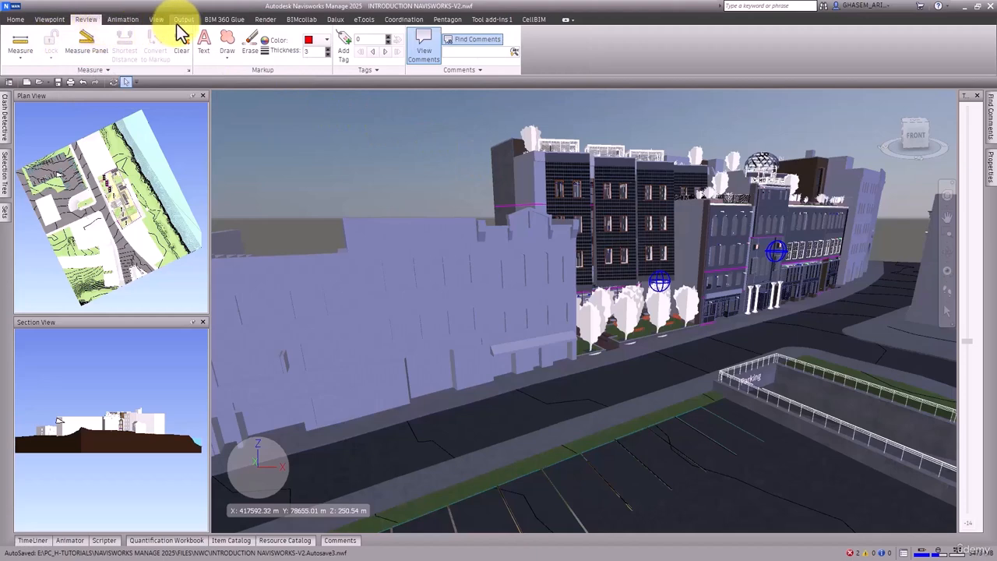
pyautogui.click(264, 19)
pyautogui.click(20, 47)
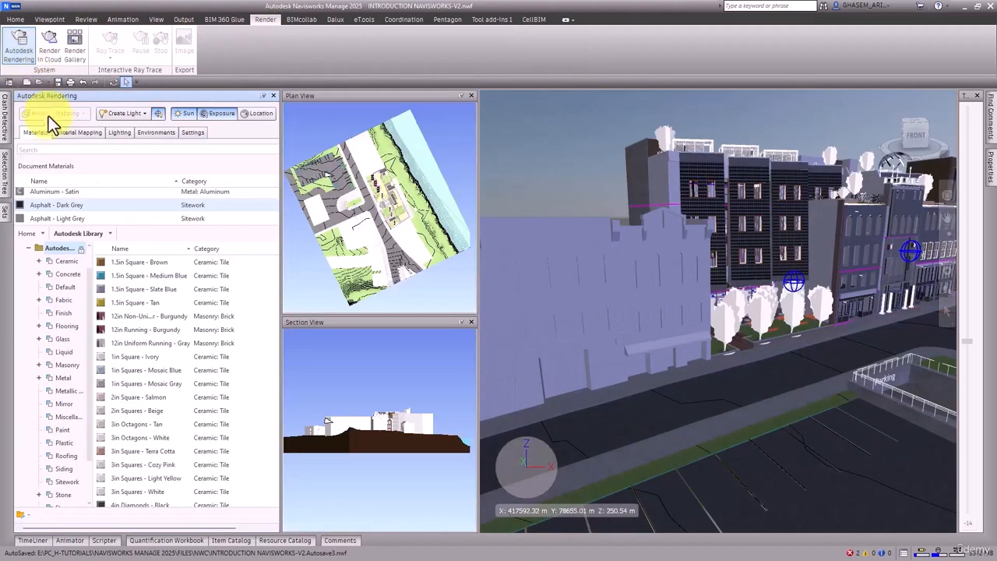
pyautogui.click(46, 206)
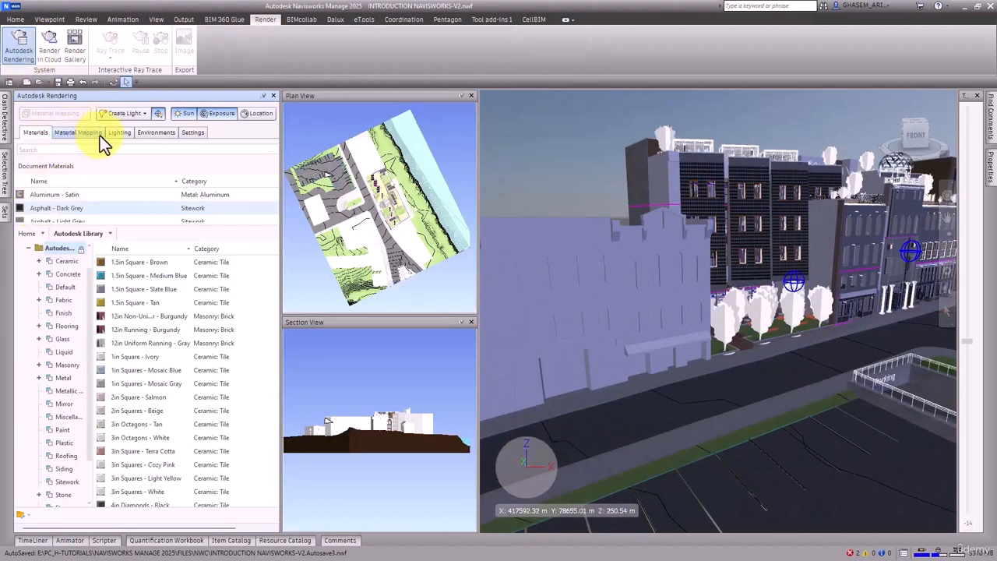
pyautogui.click(111, 132)
pyautogui.click(55, 167)
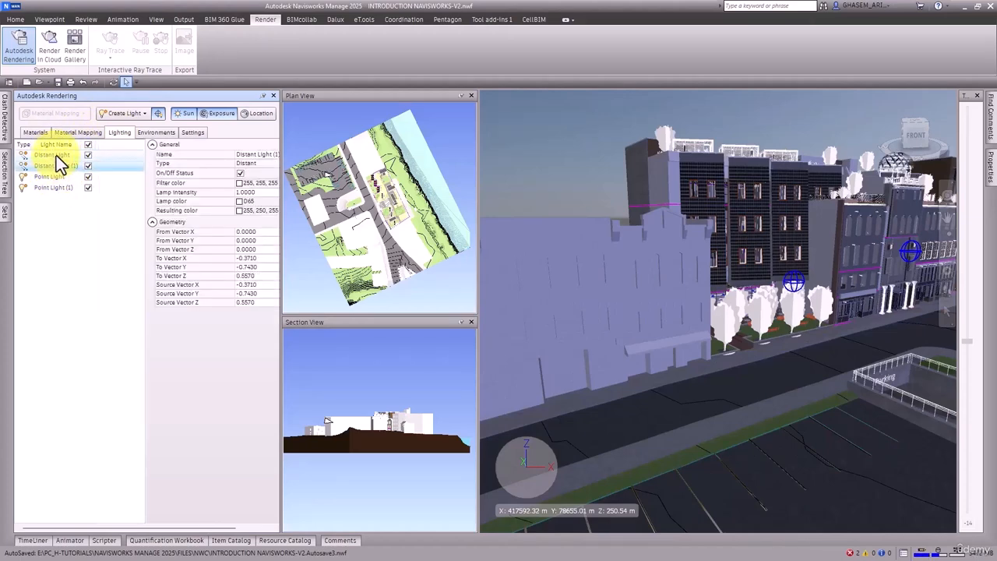
# - Set the lighting mode to Head Light and orbit around the building facades to inspect its effect
pyautogui.click(16, 18)
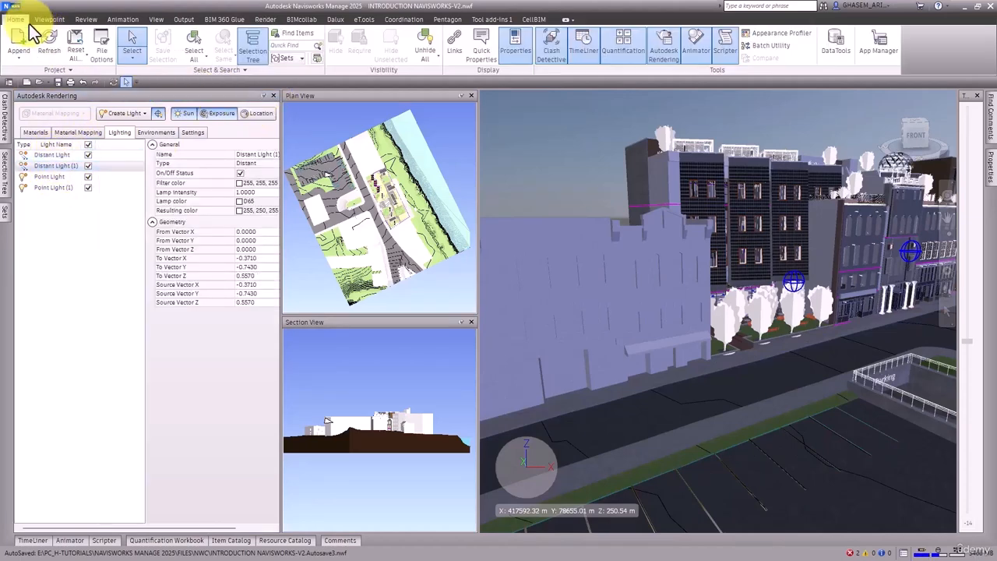
pyautogui.click(58, 19)
pyautogui.click(475, 59)
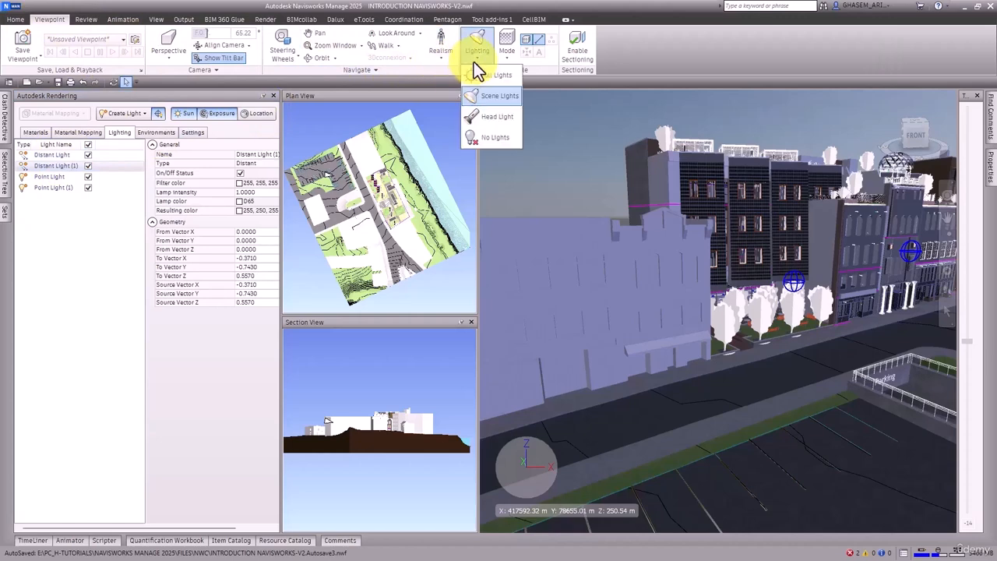
pyautogui.click(490, 118)
pyautogui.moveTo(609, 169); pyautogui.dragTo(584, 161, button='middle')
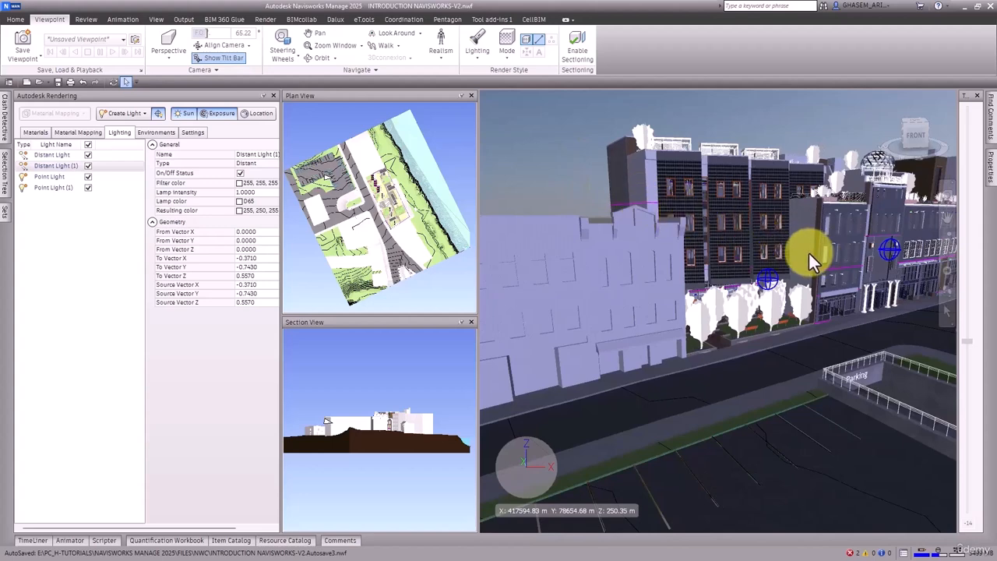
pyautogui.keyDown('shift'); pyautogui.moveTo(809, 252); pyautogui.dragTo(779, 240, button='middle'); pyautogui.keyUp('shift')
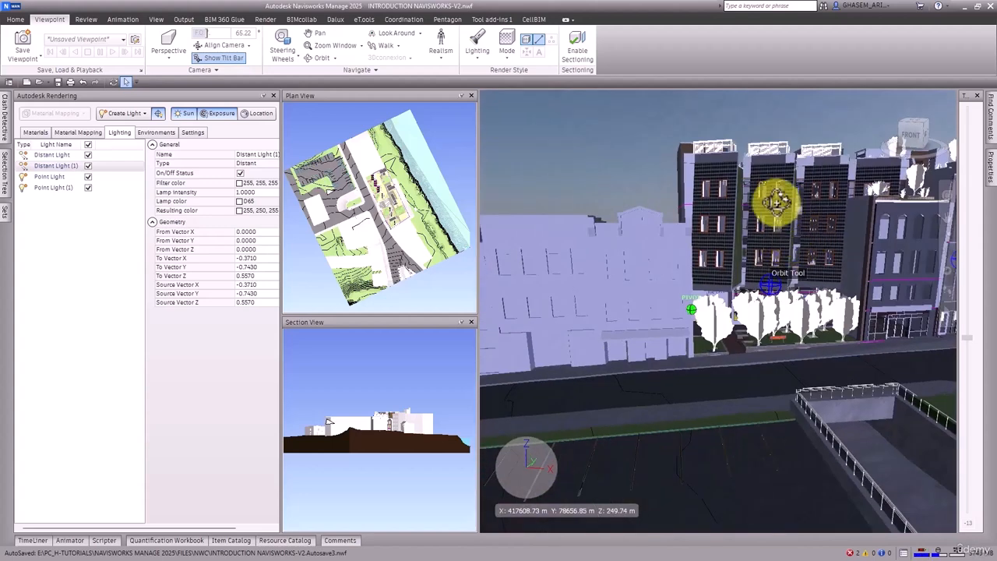
pyautogui.keyDown('shift'); pyautogui.moveTo(775, 201); pyautogui.dragTo(747, 262, button='middle'); pyautogui.keyUp('shift')
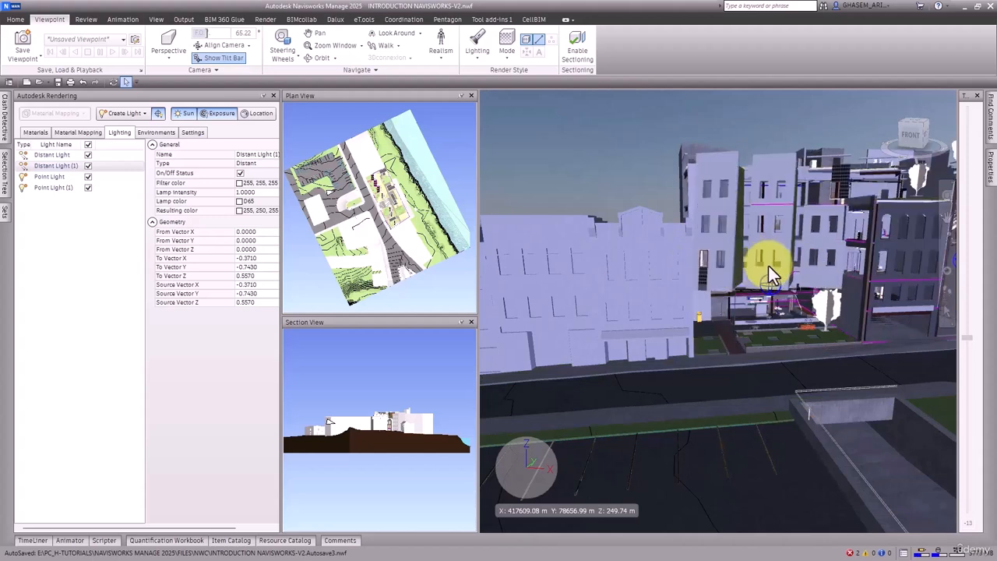
# - Delete both point lights, Point Light and Point Light (1), from the scene's light list
pyautogui.click(772, 280)
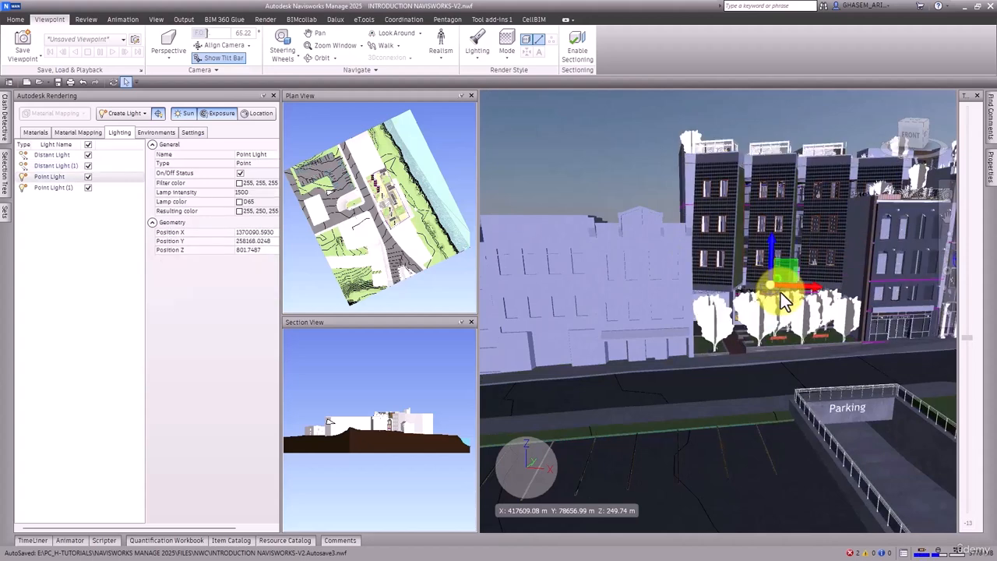
pyautogui.rightClick(50, 187)
pyautogui.click(66, 194)
pyautogui.rightClick(53, 179)
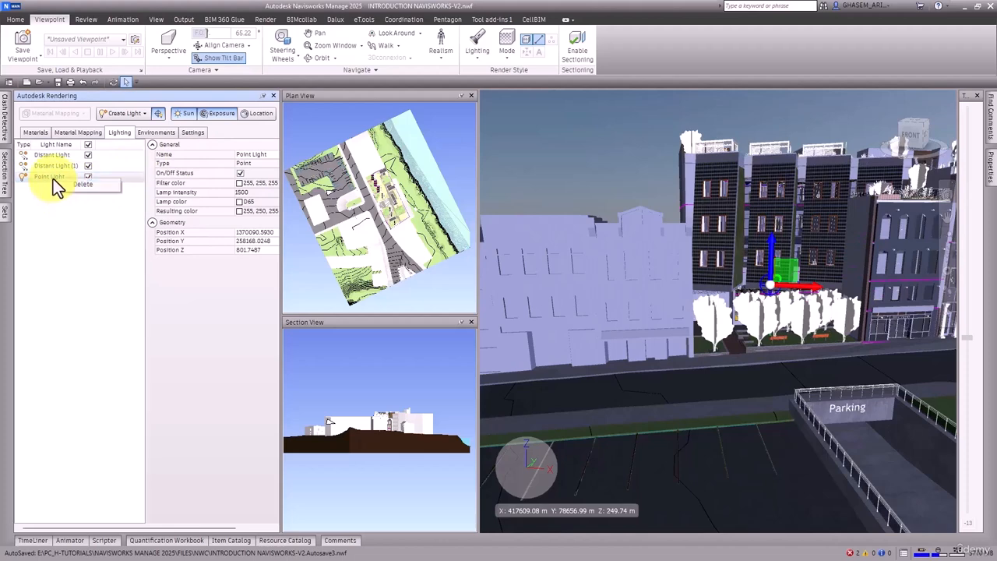
pyautogui.click(70, 185)
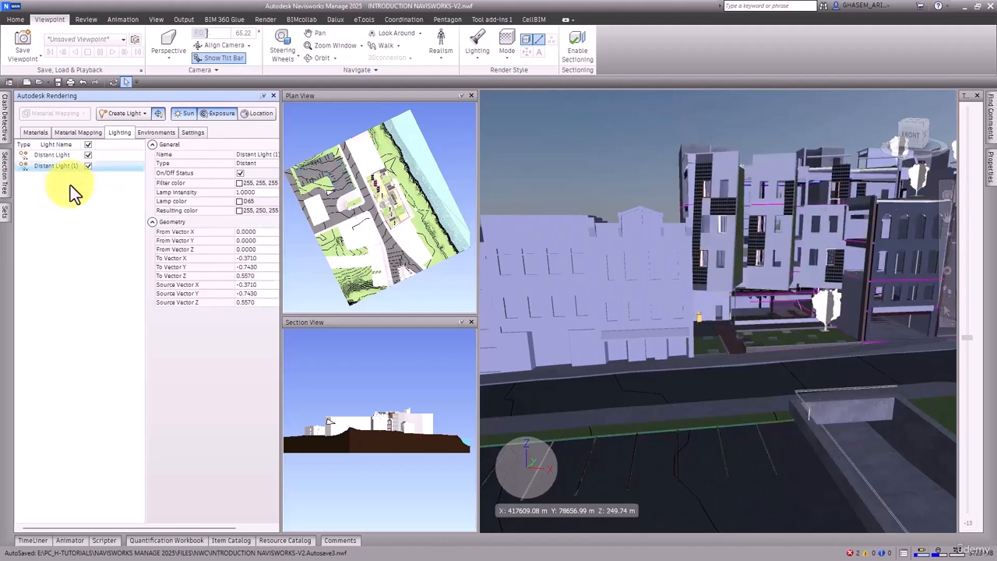
# - Reapply Head Light without the point lights and view the facades and parking area from farther away
pyautogui.click(478, 53)
pyautogui.click(487, 116)
pyautogui.moveTo(674, 187)
pyautogui.mouseDown(button='middle')
pyautogui.moveTo(652, 176)
pyautogui.moveTo(704, 190)
pyautogui.moveTo(712, 216)
pyautogui.moveTo(697, 272)
pyautogui.moveTo(680, 214)
pyautogui.moveTo(688, 194)
pyautogui.moveTo(784, 229)
pyautogui.moveTo(768, 207)
pyautogui.mouseUp(button='middle')
pyautogui.scroll(-1, 661, 187)
pyautogui.scroll(-3, 678, 191)
pyautogui.scroll(-5, 795, 226)
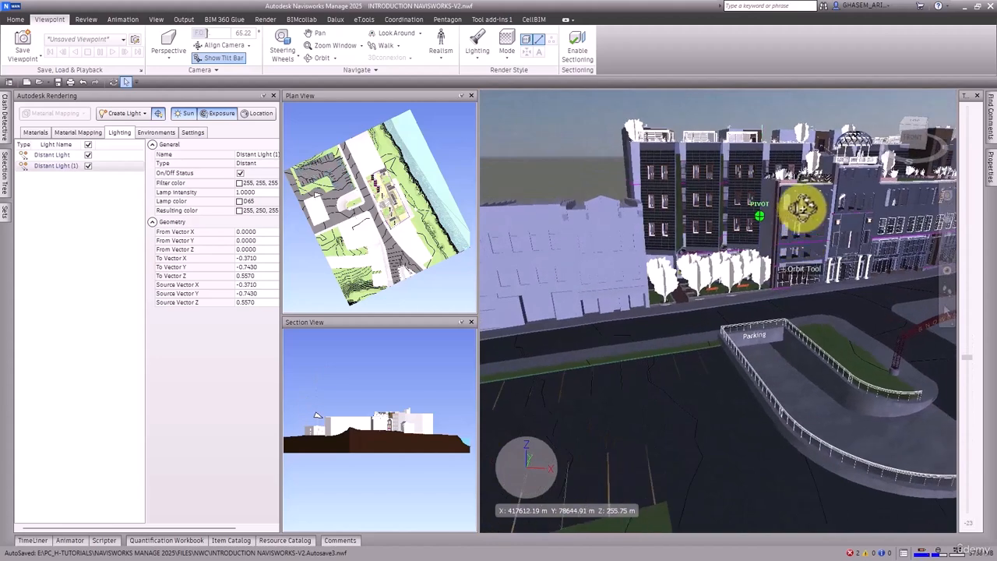
# - Set the lighting mode to No Lights, inspect the unlit street from several angles and close the Autodesk Rendering window
pyautogui.click(477, 54)
pyautogui.click(494, 138)
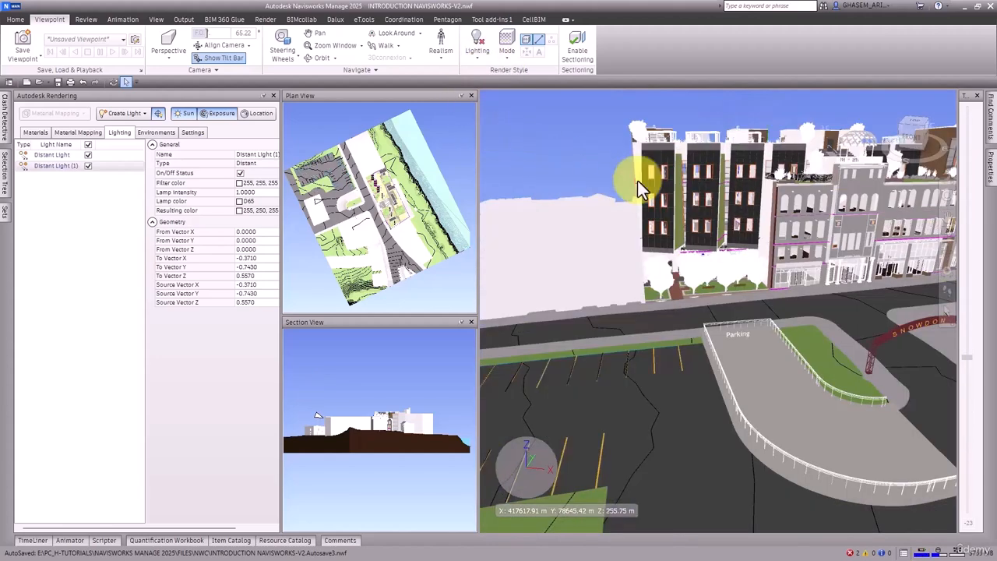
pyautogui.moveTo(667, 189); pyautogui.dragTo(577, 172, button='middle')
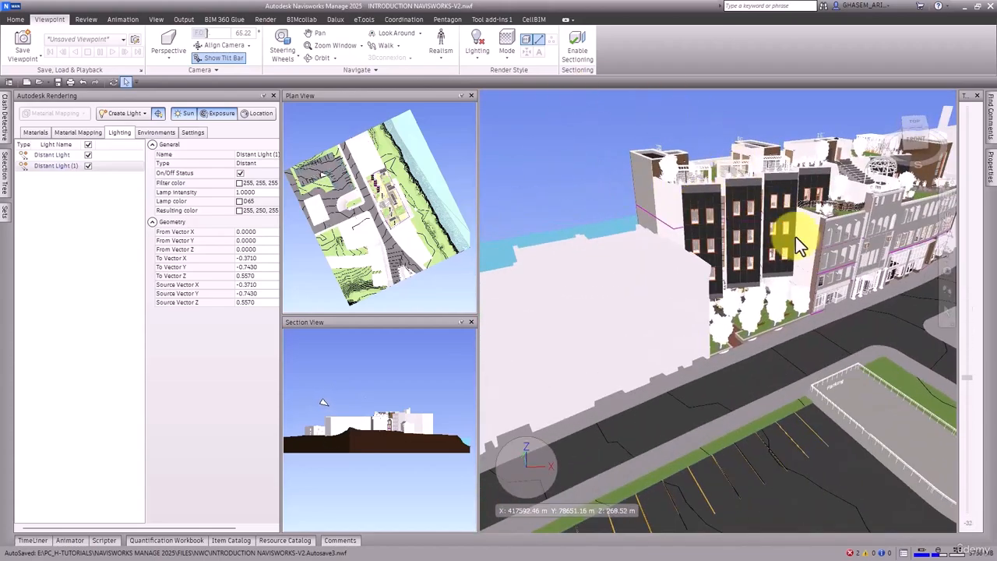
pyautogui.keyDown('shift'); pyautogui.moveTo(796, 237); pyautogui.dragTo(630, 173, button='middle'); pyautogui.keyUp('shift')
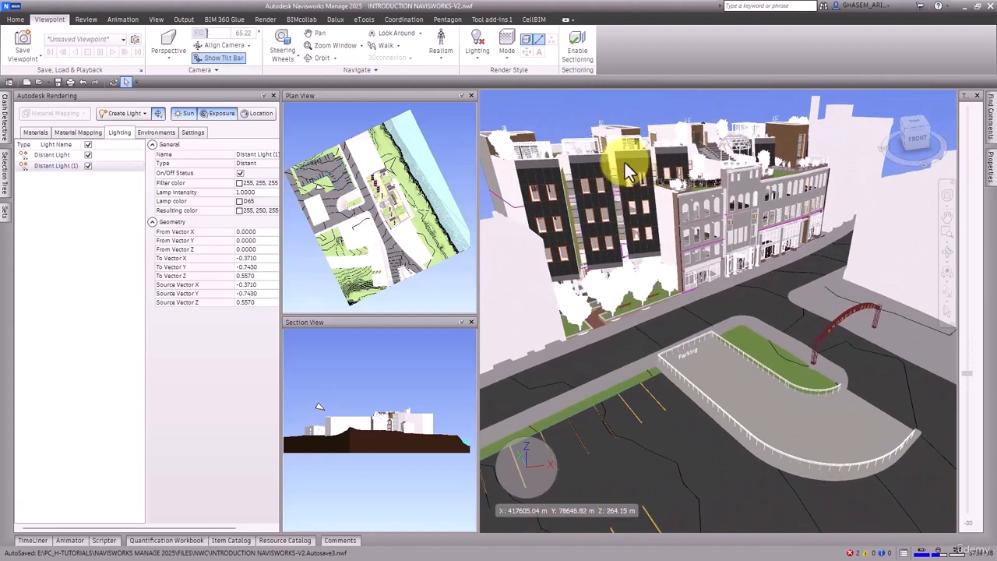
pyautogui.click(271, 95)
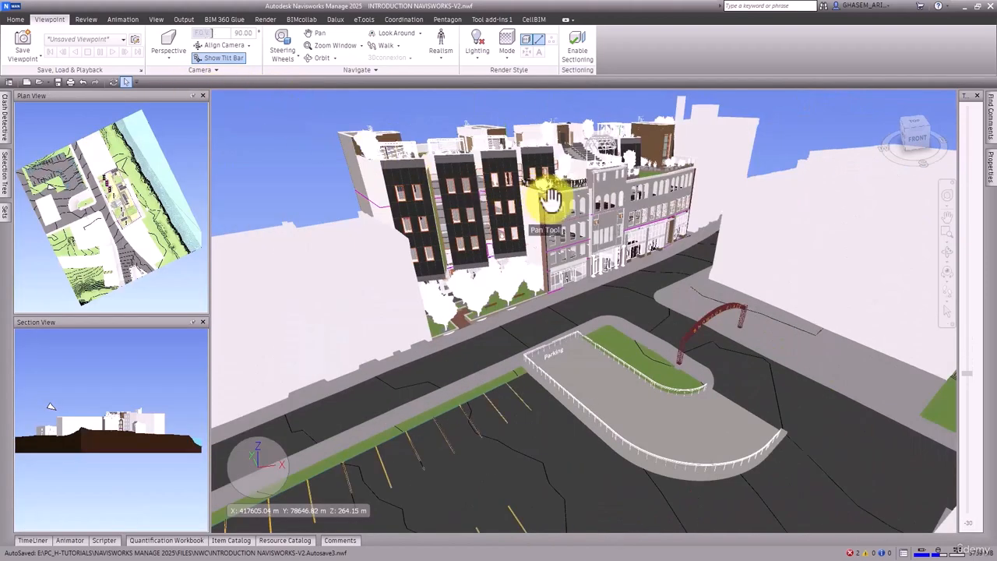
pyautogui.keyDown('shift'); pyautogui.moveTo(550, 195); pyautogui.dragTo(617, 183, button='middle'); pyautogui.keyUp('shift')
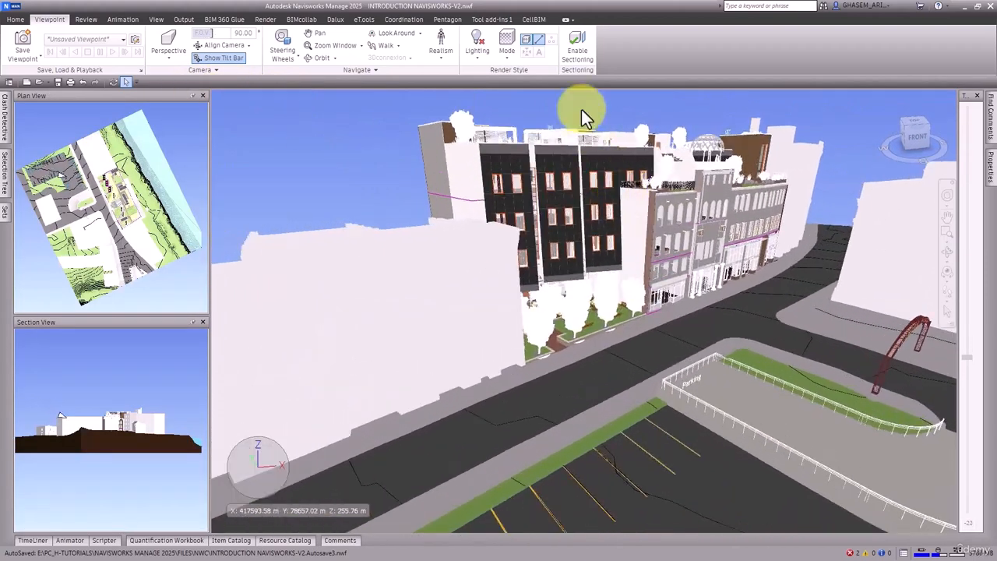
# - Apply the Full Render mode with No Lights and inspect the dark facade and trees up close
pyautogui.click(473, 56)
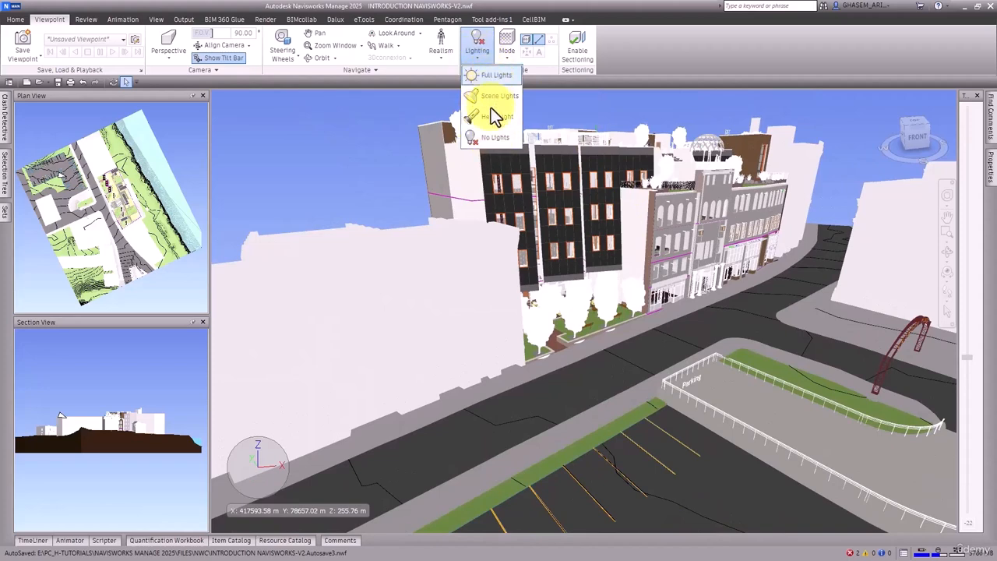
pyautogui.click(645, 53)
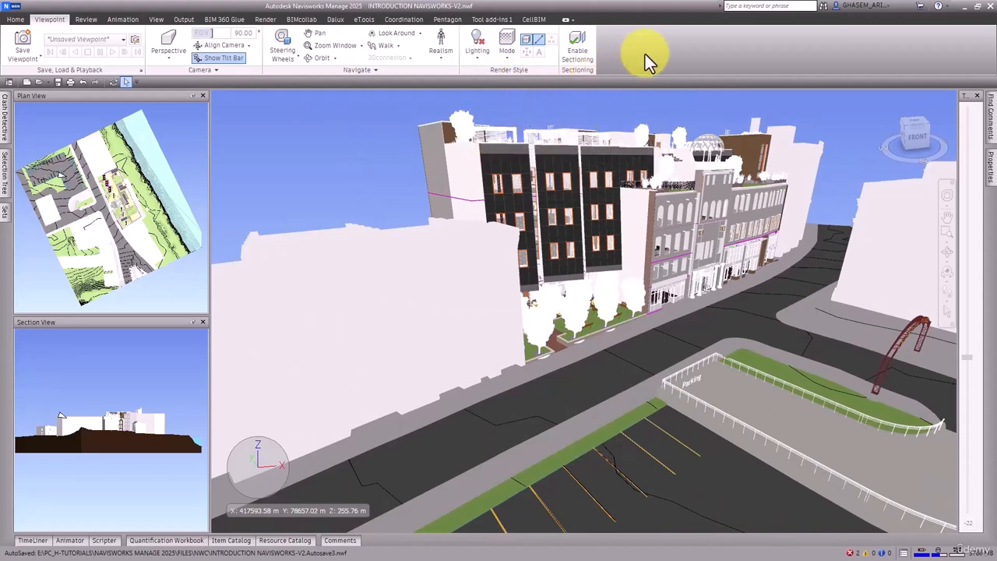
pyautogui.click(510, 61)
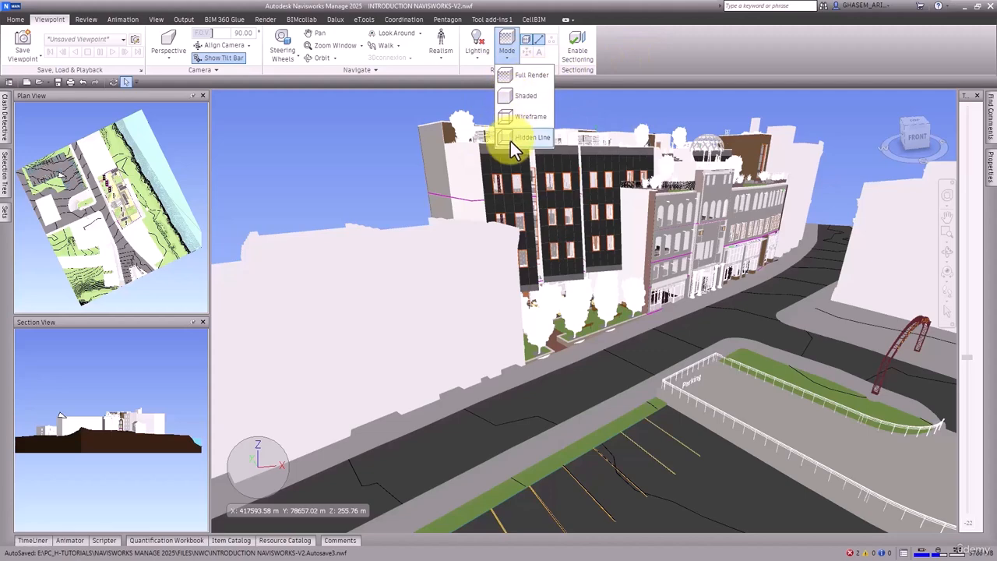
pyautogui.click(520, 75)
pyautogui.scroll(2, 578, 187)
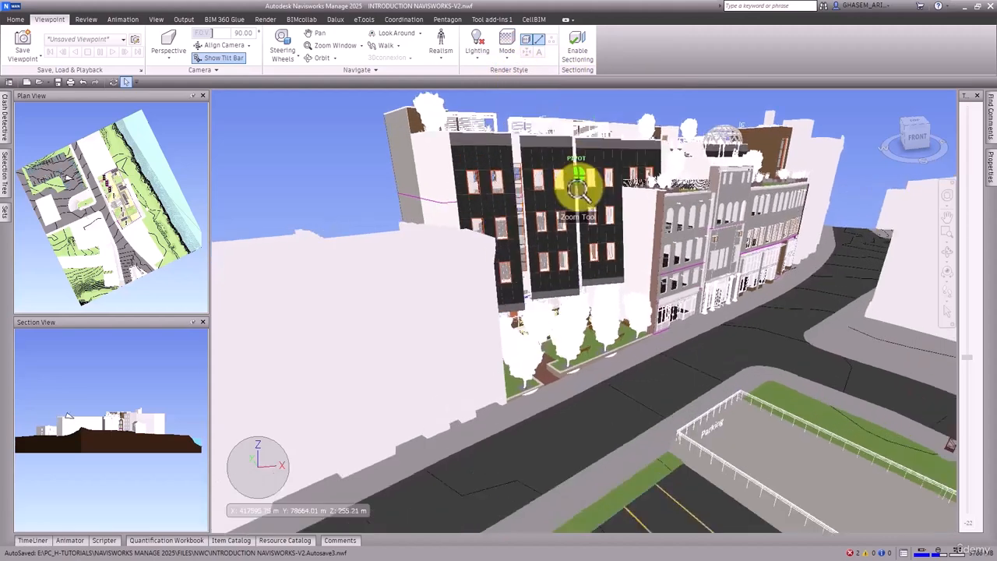
pyautogui.scroll(5, 580, 185)
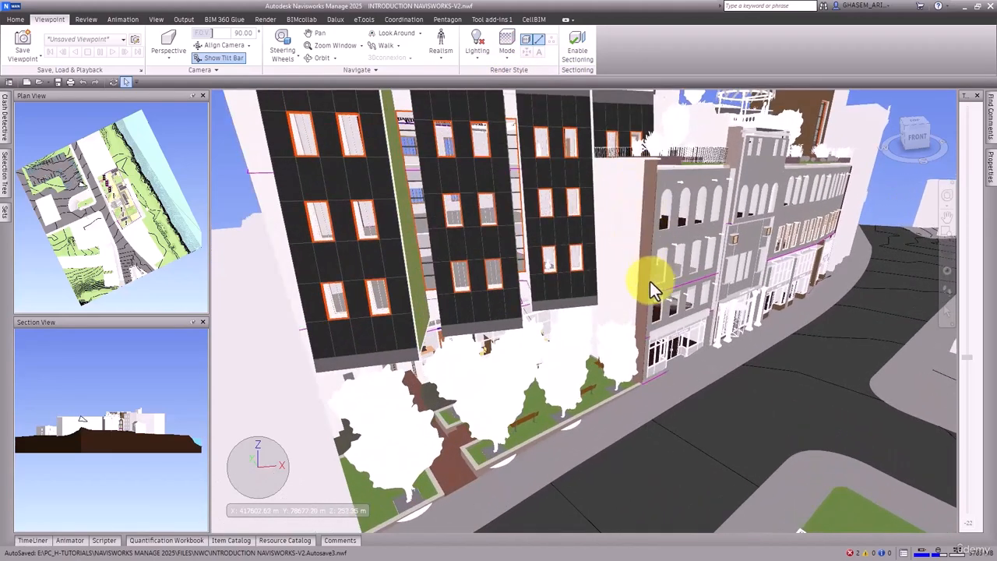
# - Set the render mode to Shaded and the lighting mode to Full Lights for the close-up facade view
pyautogui.click(507, 60)
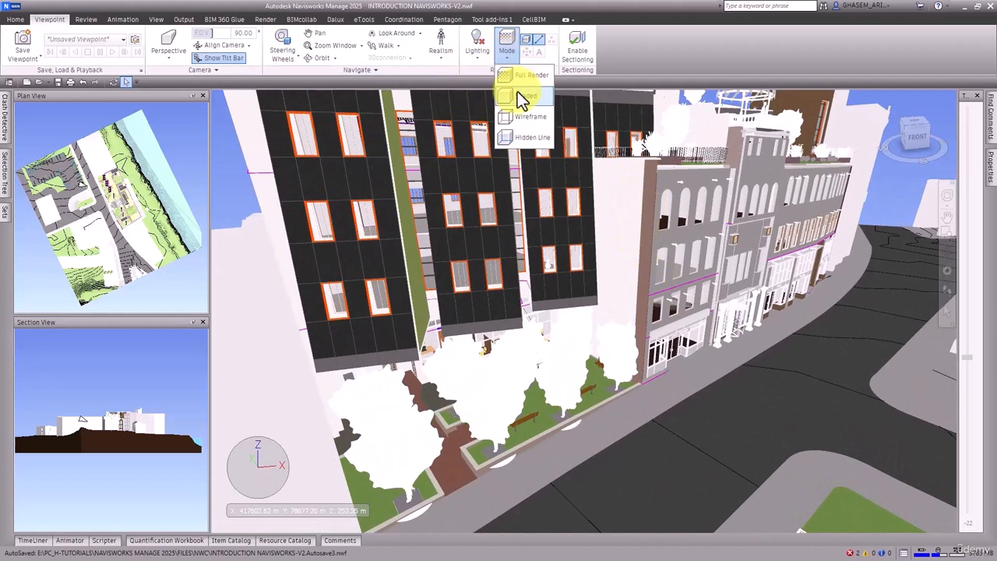
pyautogui.click(521, 96)
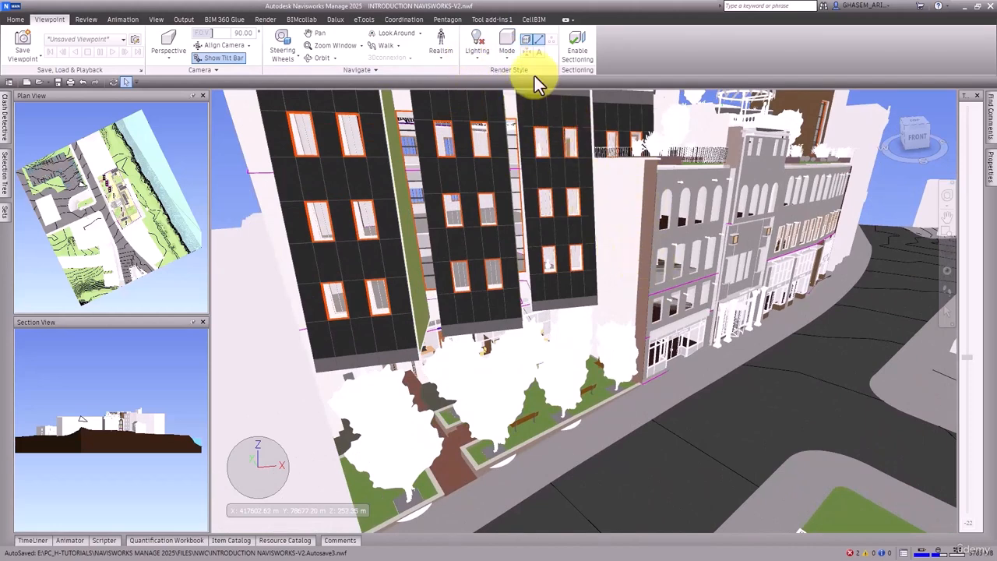
pyautogui.click(474, 56)
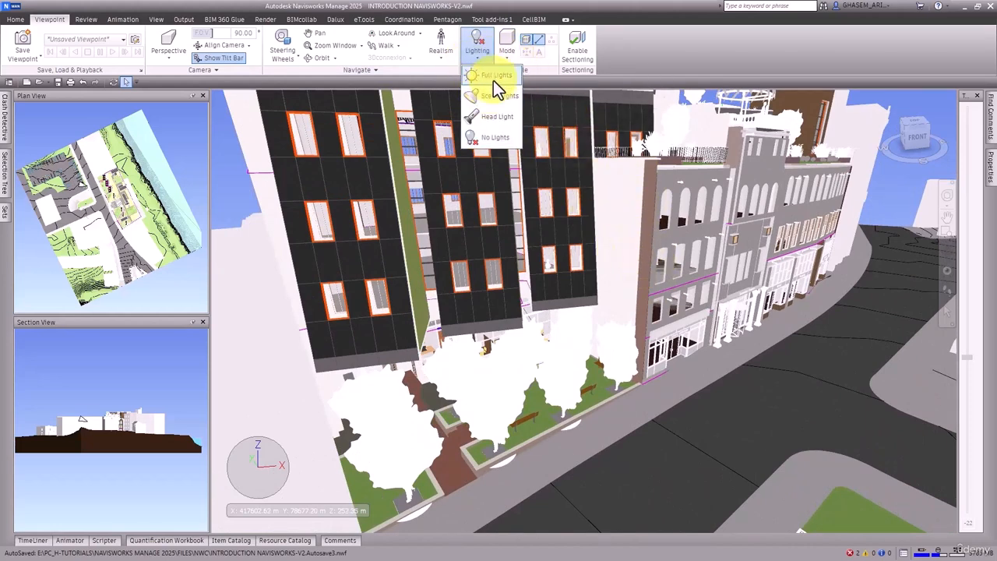
pyautogui.click(494, 75)
# - Switch the fully lit facade view to the Full Render mode
pyautogui.click(506, 61)
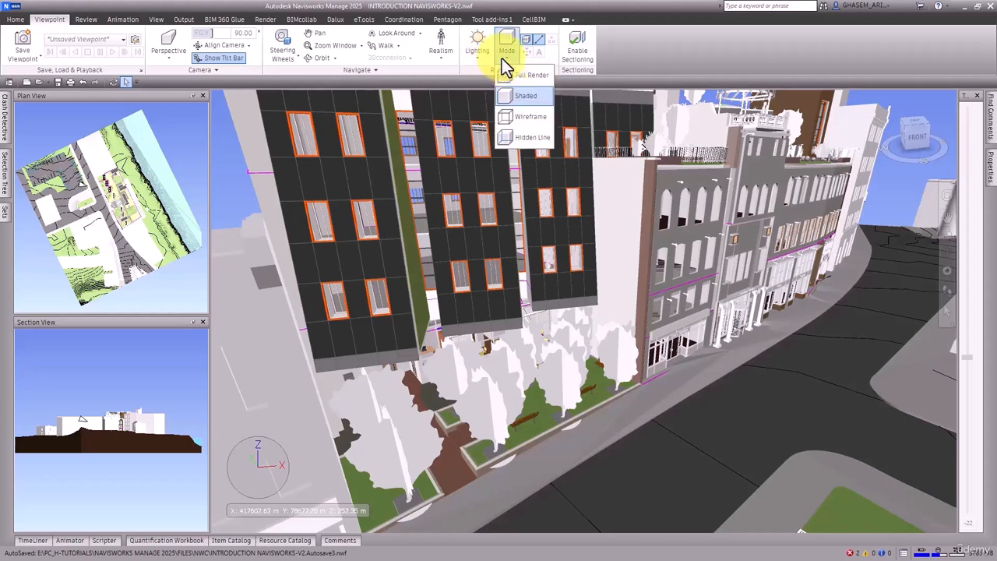
pyautogui.click(509, 73)
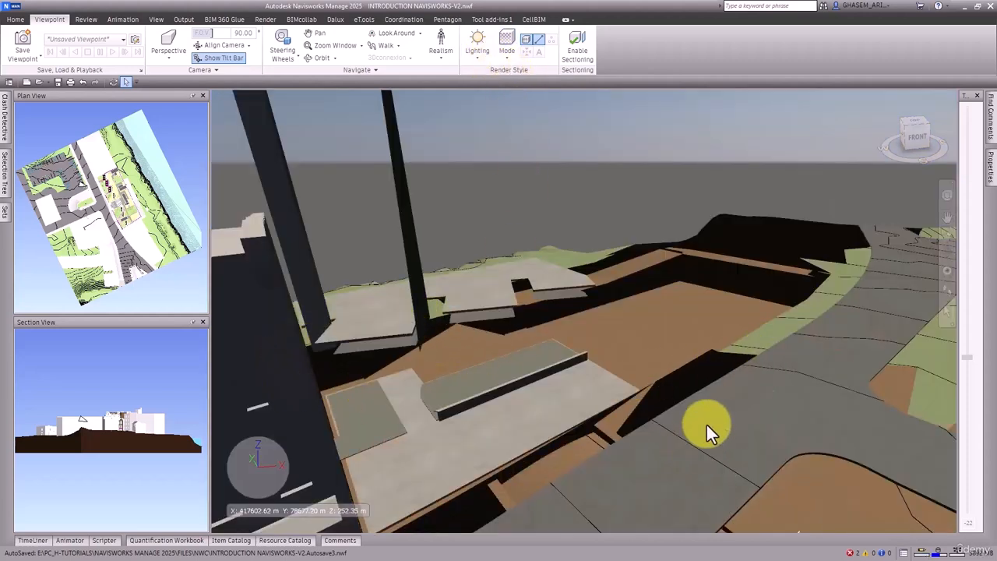
# - Return the street facade view to the Shaded render mode and switch it to Wireframe
pyautogui.click(509, 55)
pyautogui.click(516, 94)
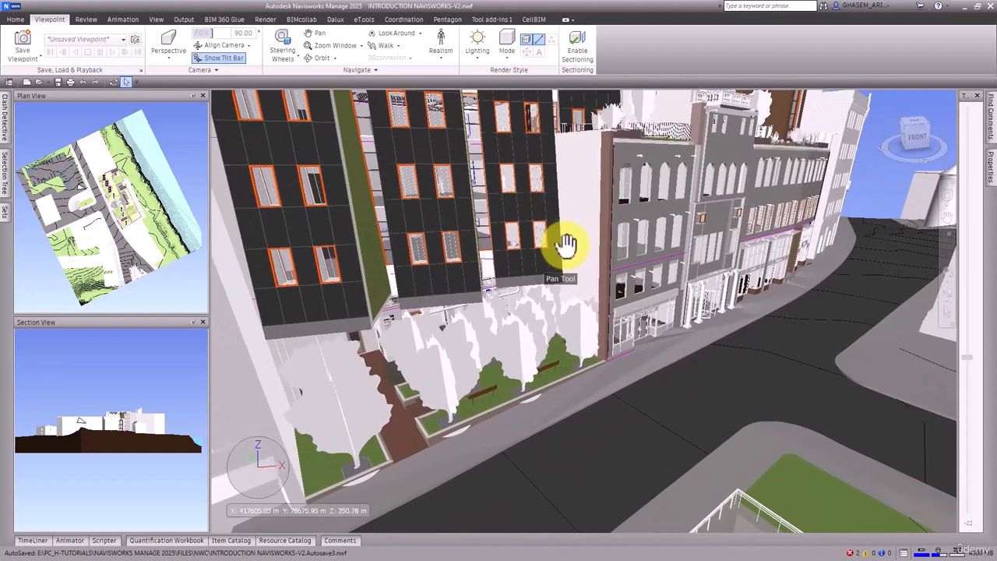
pyautogui.click(513, 56)
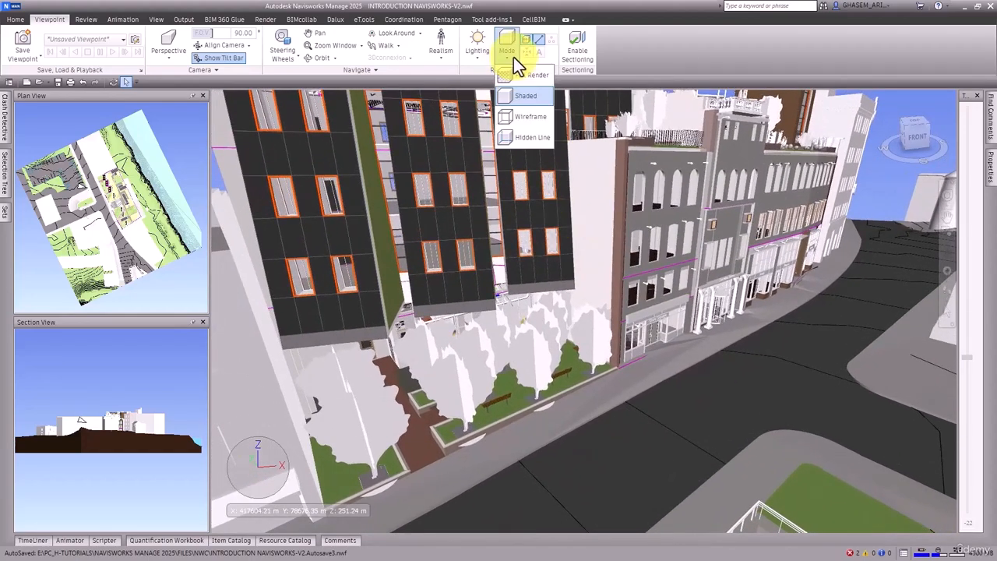
pyautogui.click(522, 117)
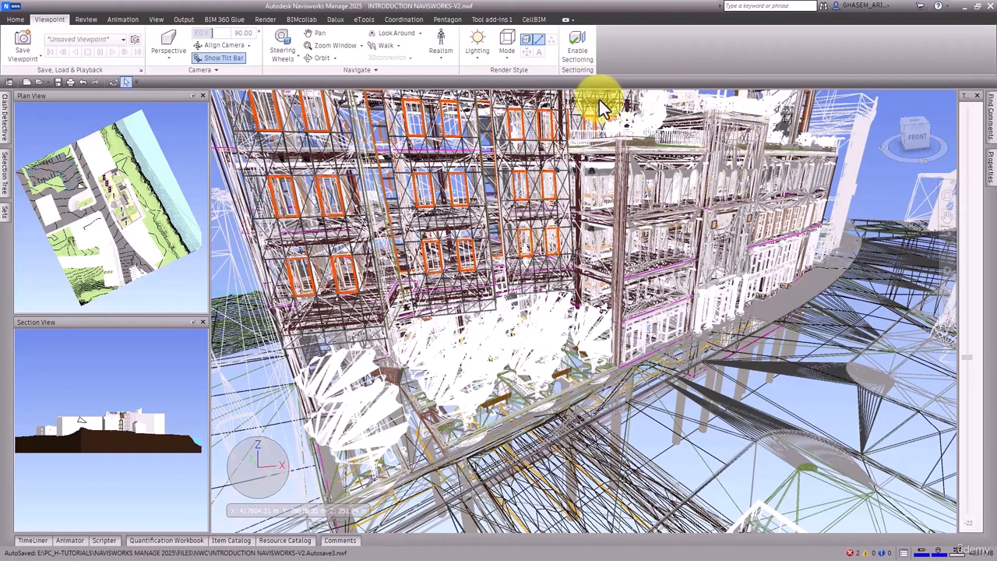
# - Set the render mode to Hidden Line and inspect the building facades and street from another angle
pyautogui.click(513, 56)
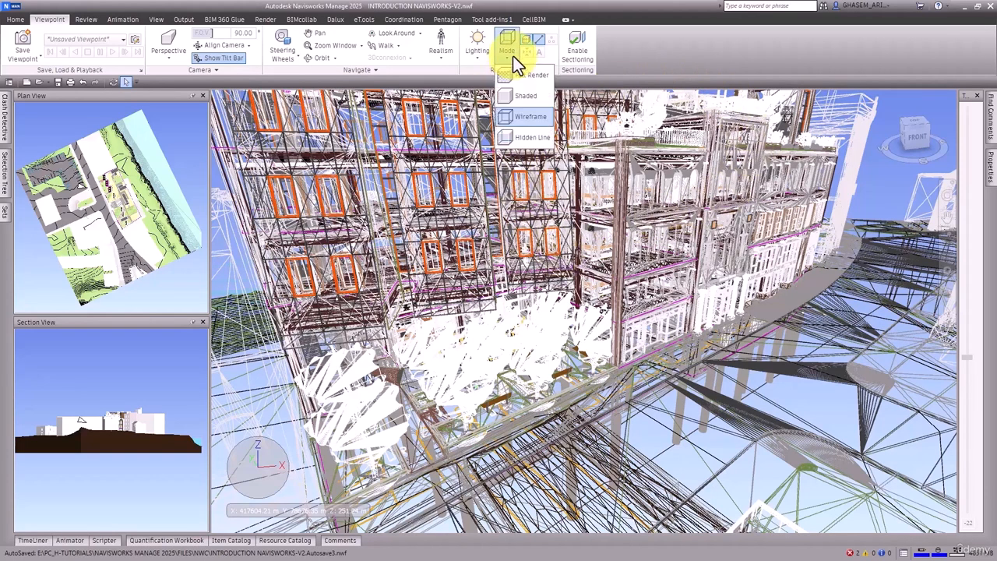
pyautogui.click(527, 130)
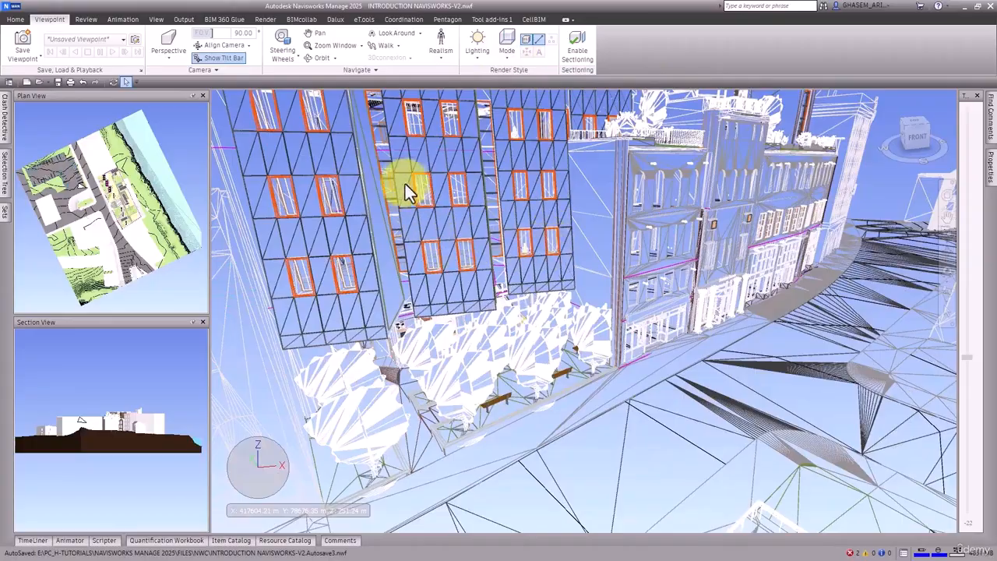
pyautogui.keyDown('shift'); pyautogui.moveTo(671, 274); pyautogui.dragTo(705, 280, button='middle'); pyautogui.keyUp('shift')
# - Restore the Shaded render mode and view the dark-clad building and its rooftops from above
pyautogui.click(507, 54)
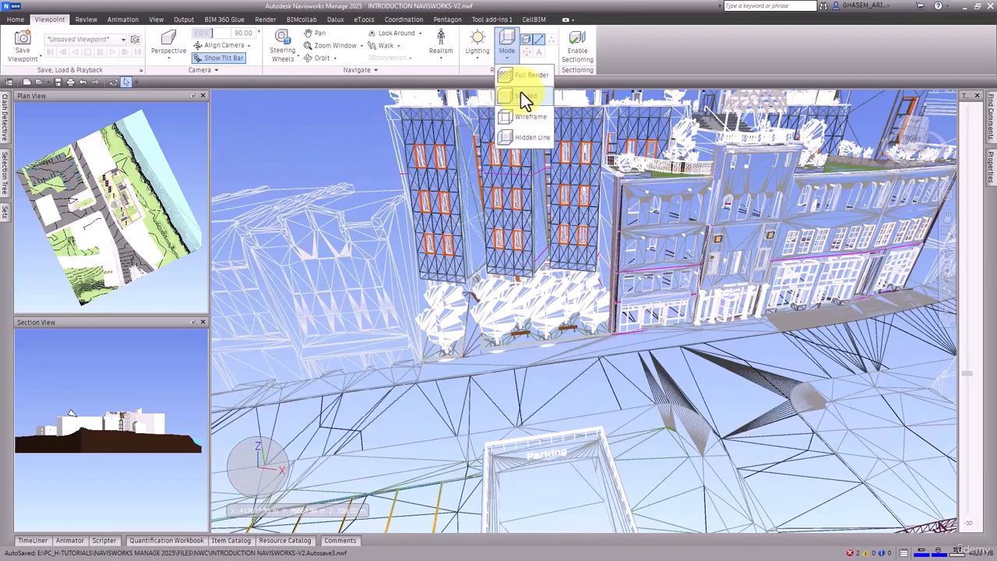
pyautogui.click(522, 97)
pyautogui.keyDown('shift'); pyautogui.moveTo(584, 243); pyautogui.dragTo(697, 286, button='middle'); pyautogui.keyUp('shift')
pyautogui.scroll(-1, 695, 280)
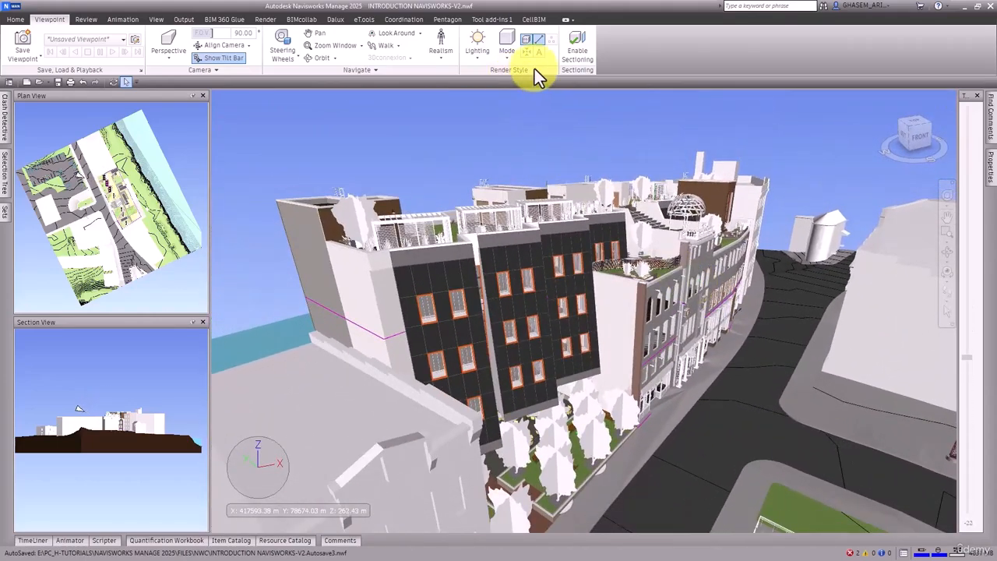